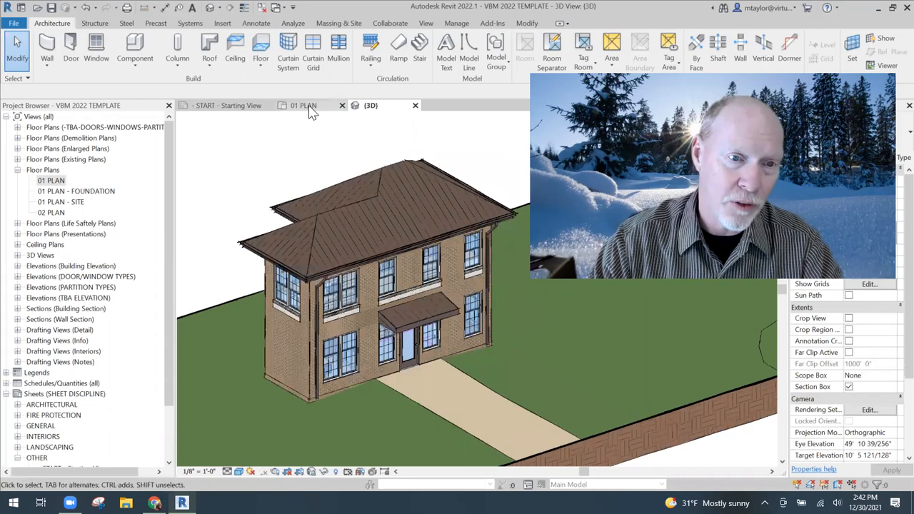
- Open the 01 PLAN floor plan view and narrow the Project Browser
mouse_move(476, 411)
middle_down()
mouse_move(429, 391)
mouse_move(351, 384)
middle_up()
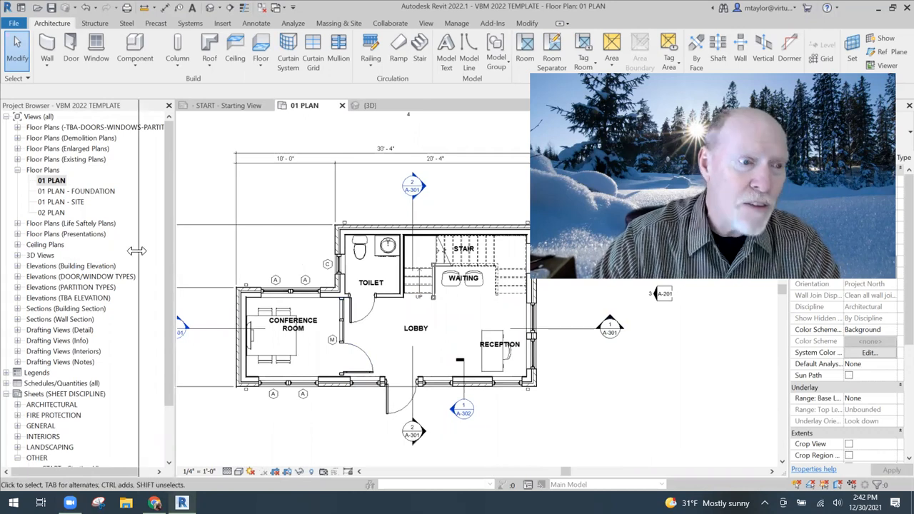
drag(136, 251, 135, 251)
middle_drag(421, 343, 444, 343)
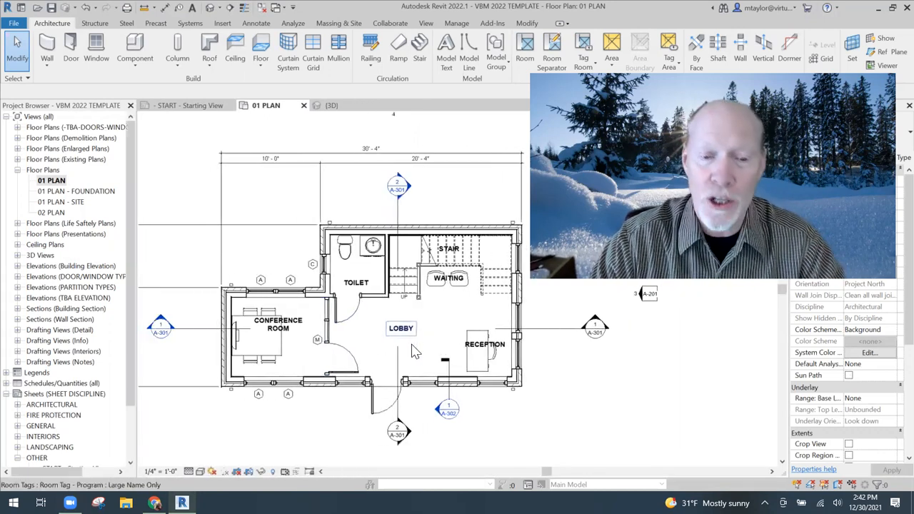
middle_drag(333, 423, 316, 401)
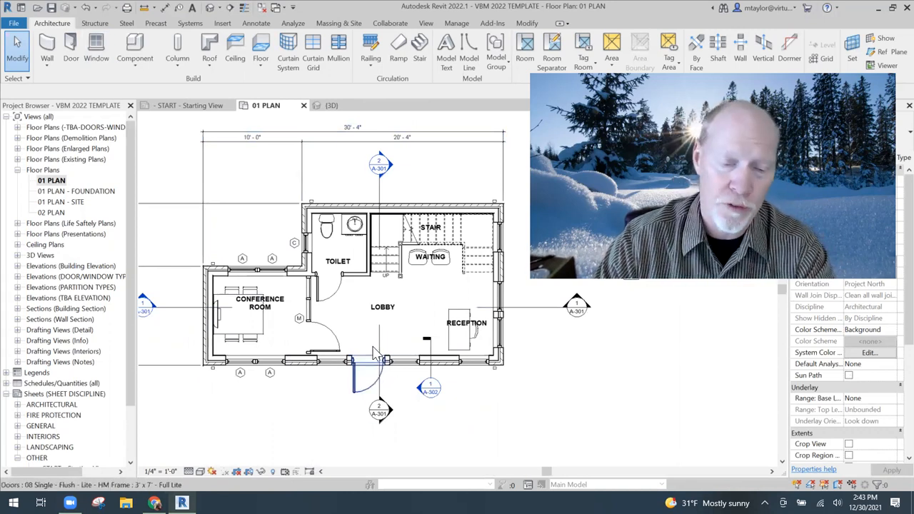
click(139, 70)
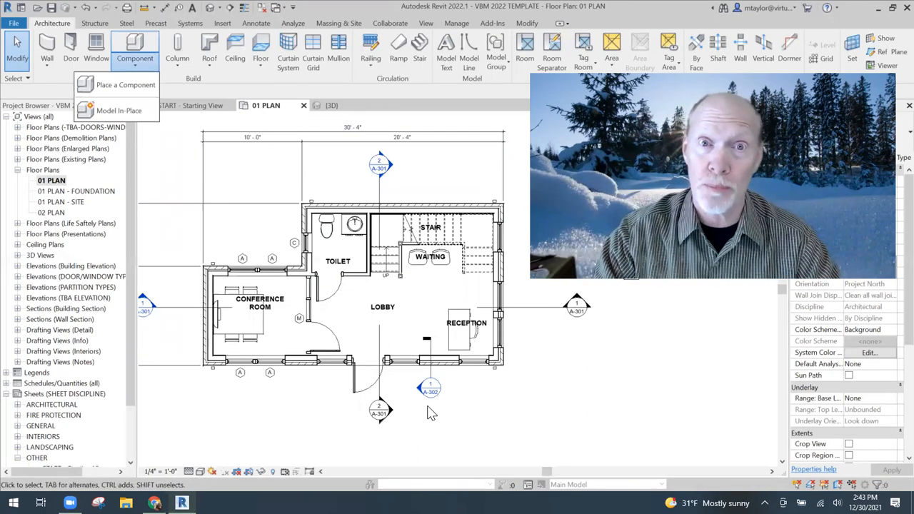
scroll(426, 415, up, 4)
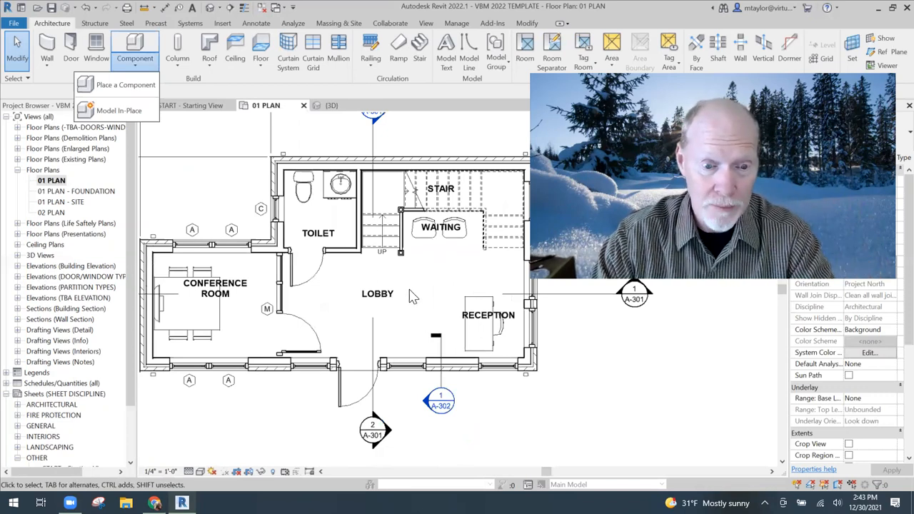
click(420, 295)
- Create a chair similar to the waiting-area chairs, rotated to face the opposite way, against the lobby's front wall beside the entrance
middle_drag(369, 305, 285, 292)
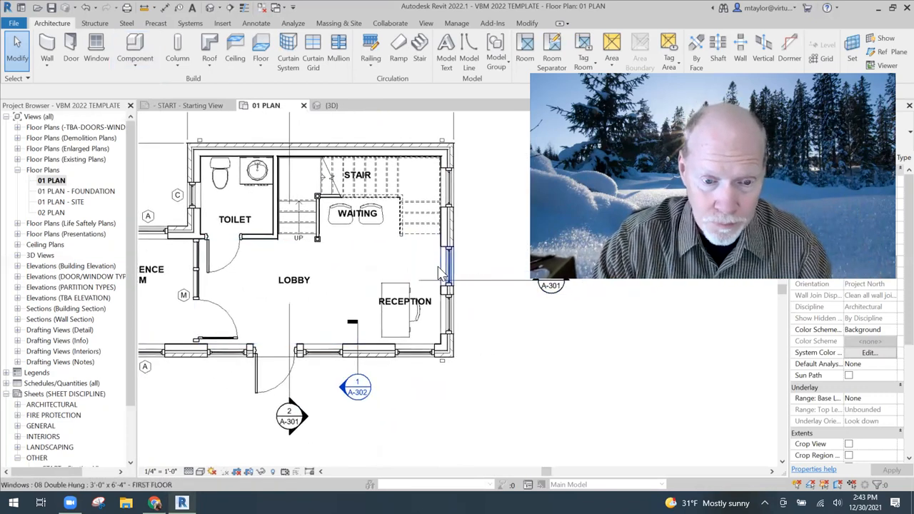
click(370, 213)
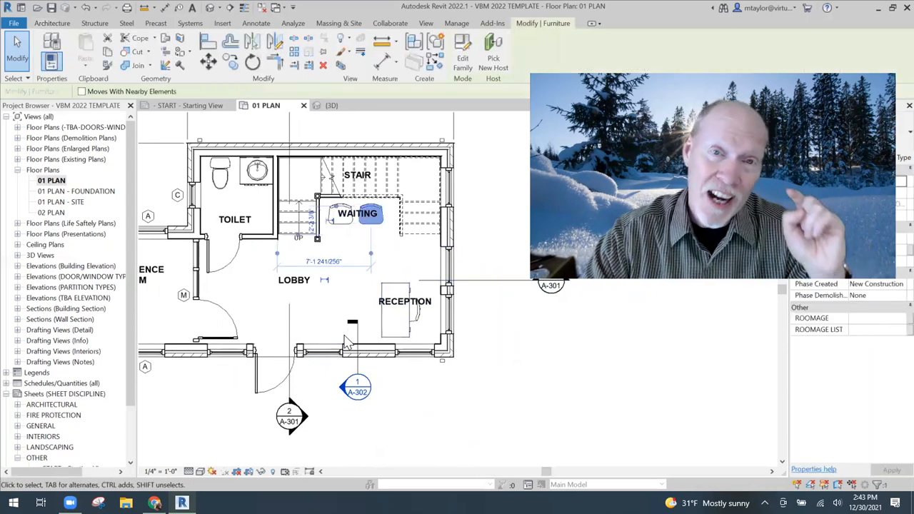
key(s)
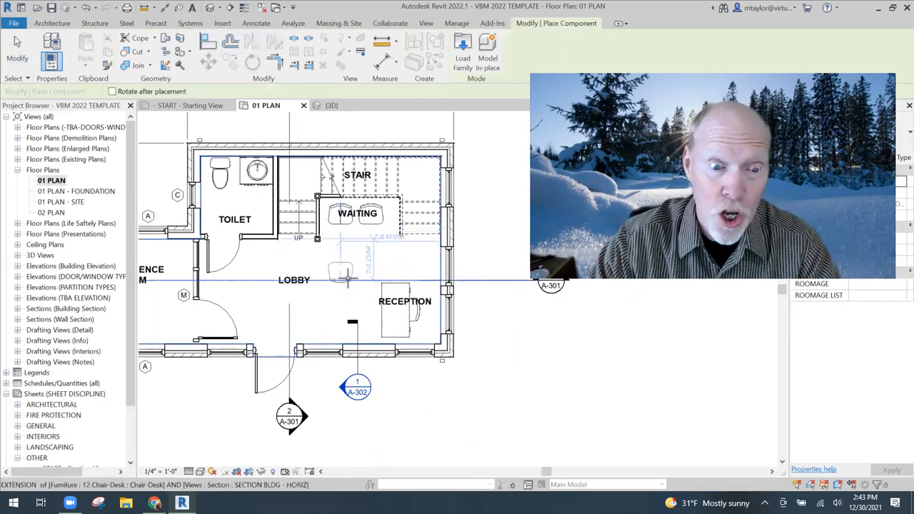
scroll(350, 270, up, 1)
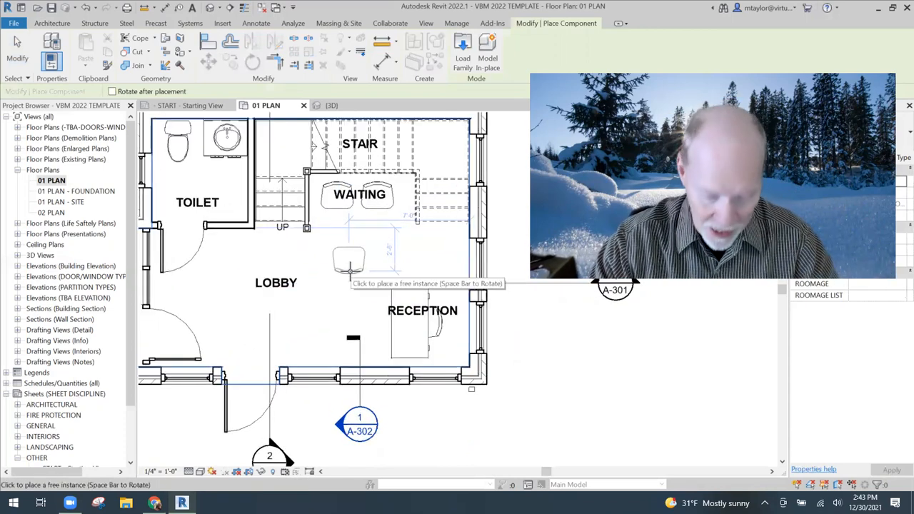
key(space)
key(space)
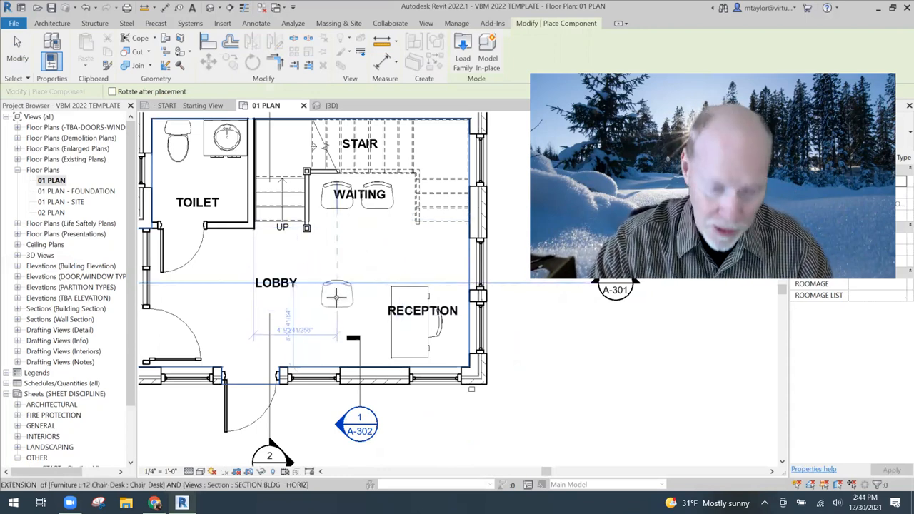
click(305, 354)
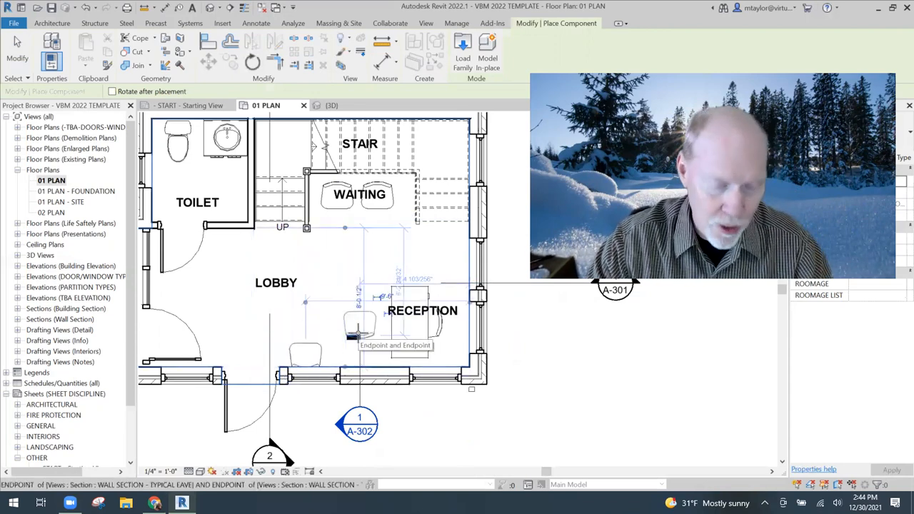
key(Escape)
key(Escape)
- Move the new lobby chair slightly away from the front wall
click(318, 351)
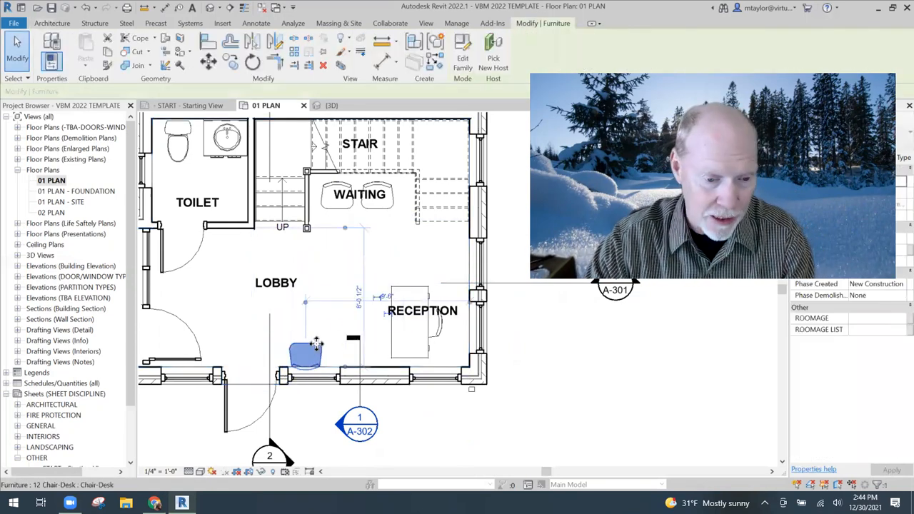
drag(317, 348, 317, 335)
click(343, 311)
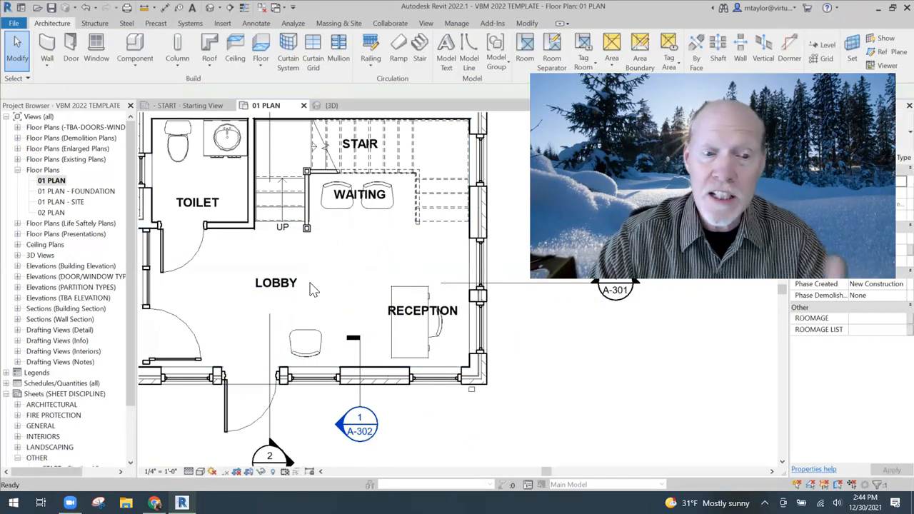
- Delete the window beside section marker 1/A-301 and place an outward-swinging door similar to the front entrance door in its spot
click(488, 268)
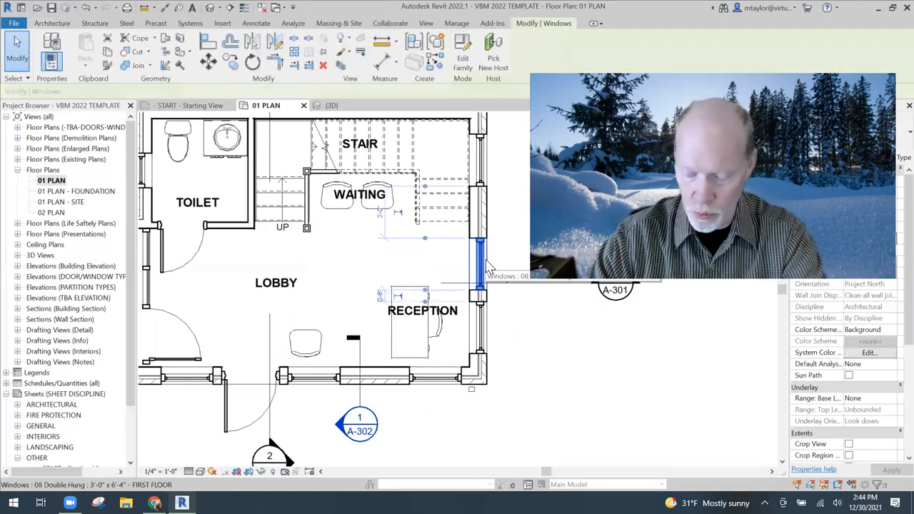
scroll(488, 266, down, 2)
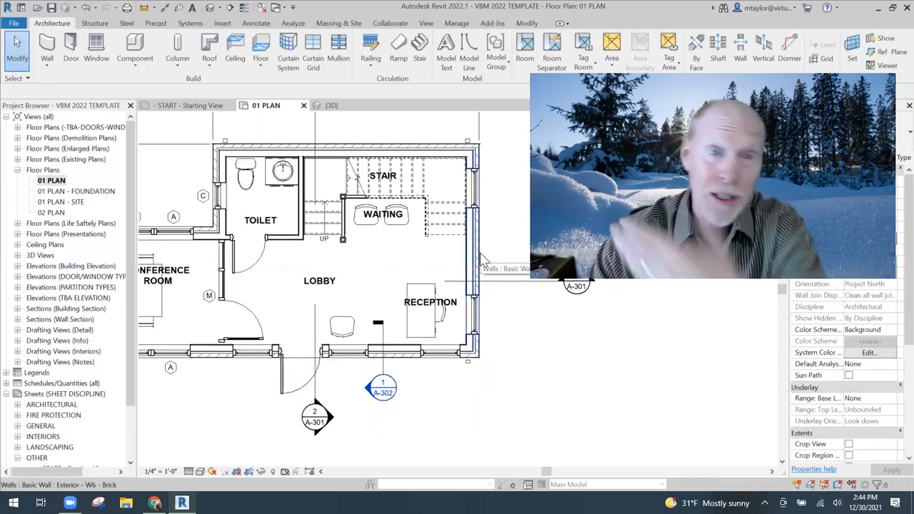
click(283, 387)
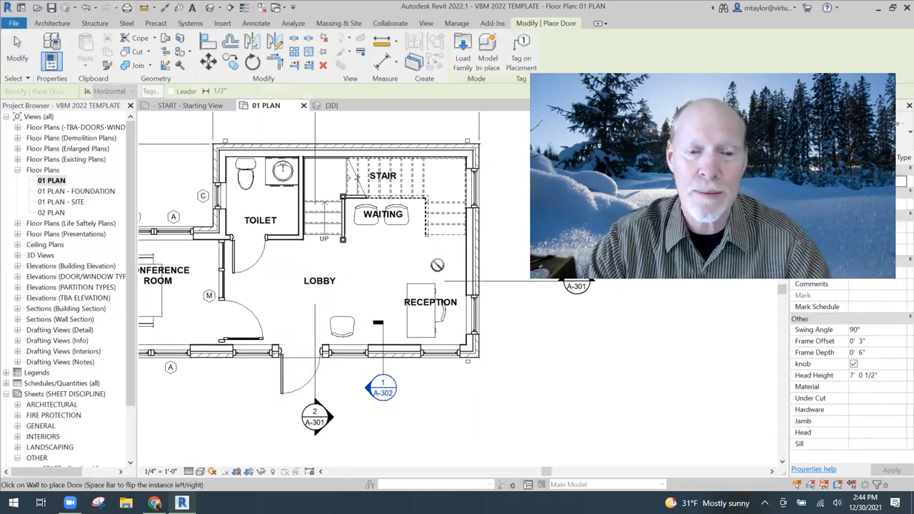
scroll(327, 267, up, 2)
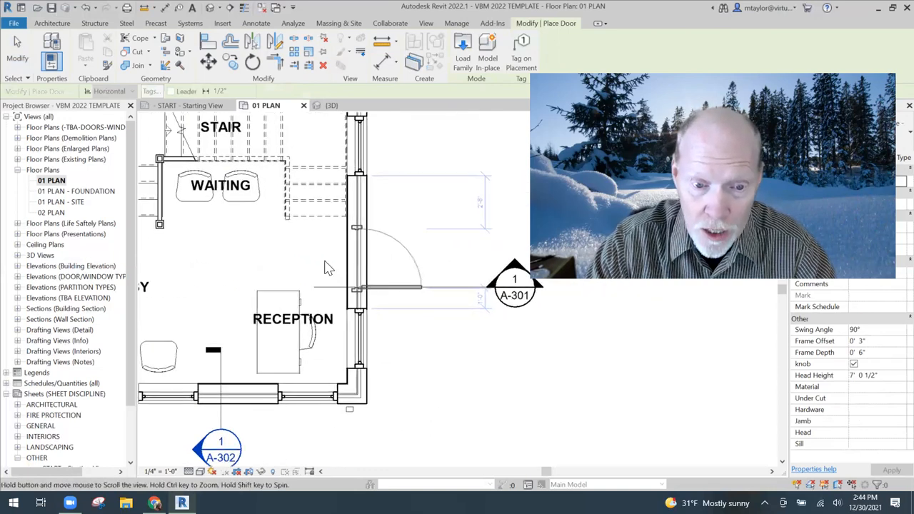
middle_drag(327, 268, 275, 265)
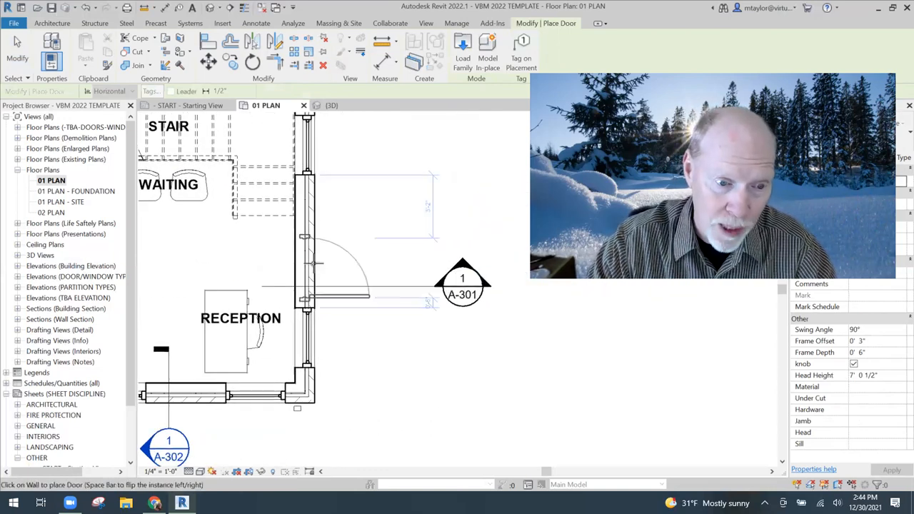
click(312, 264)
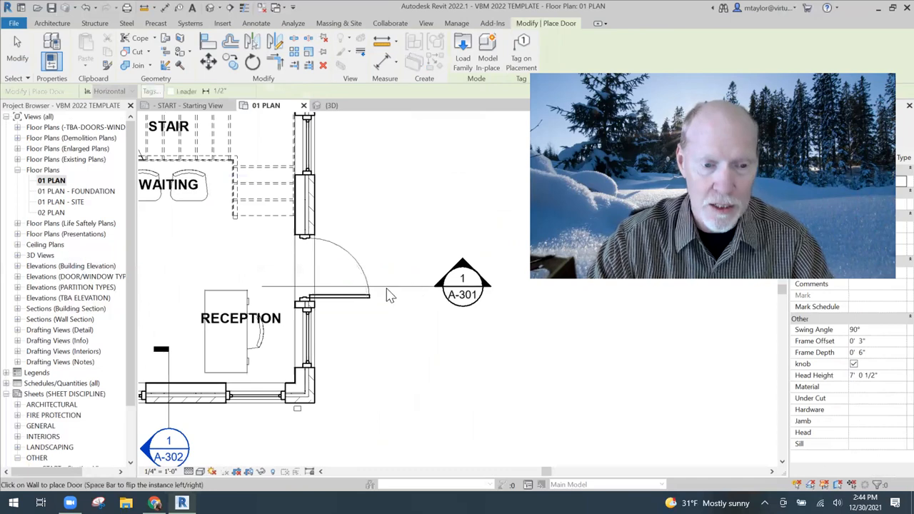
scroll(389, 297, down, 2)
key(Escape)
key(Escape)
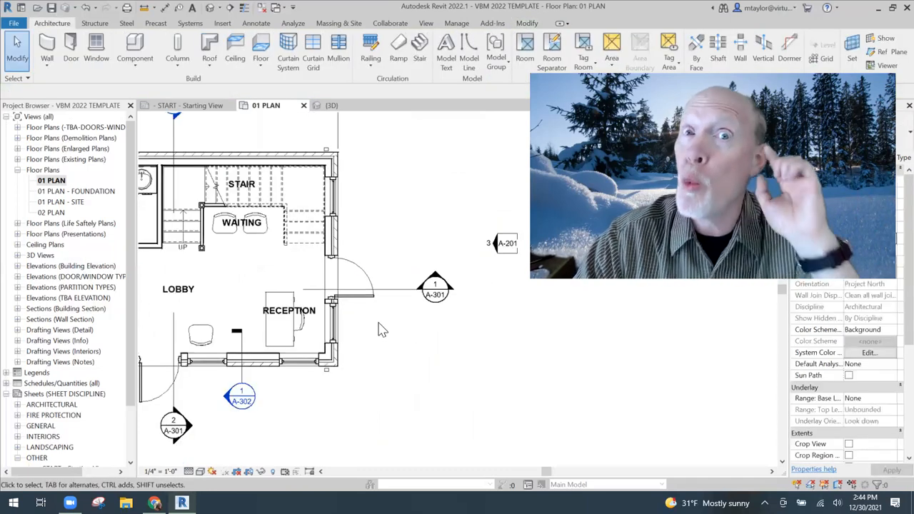
- Draw a chained interior wall similar to the toilet wall, stepping across the lobby with a U-shaped jog and running diagonally to the outer wall by reception
middle_drag(381, 322, 452, 343)
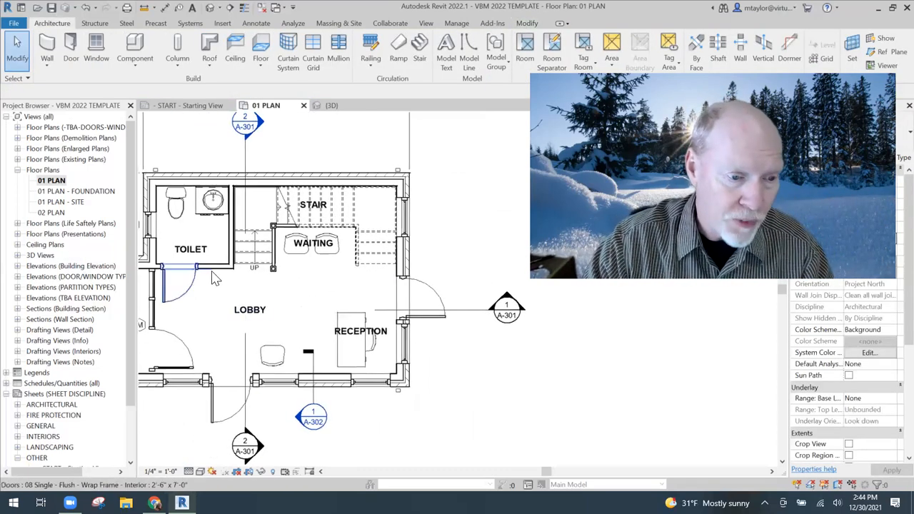
middle_drag(222, 285, 383, 289)
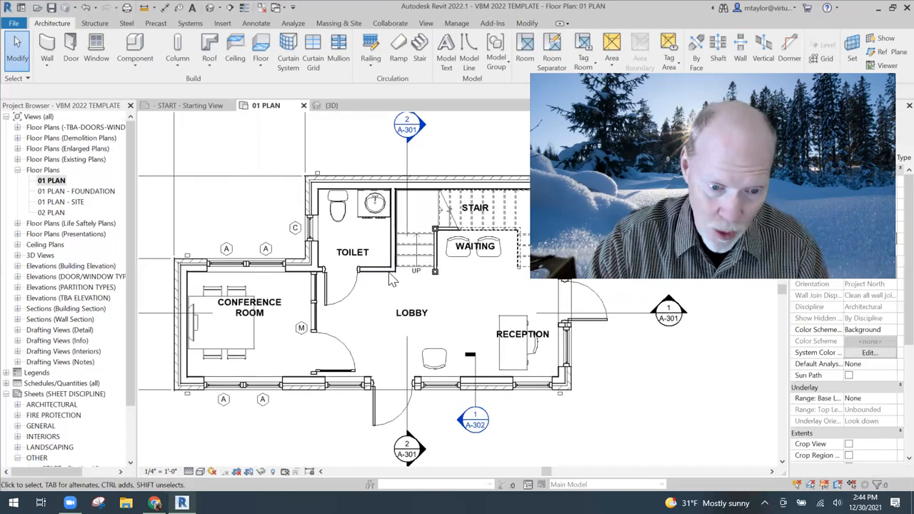
click(390, 278)
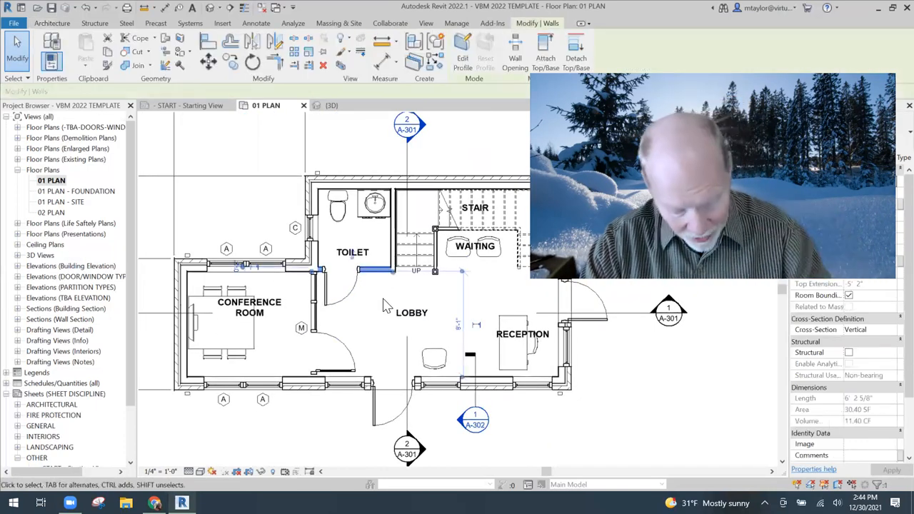
key(c)
key(s)
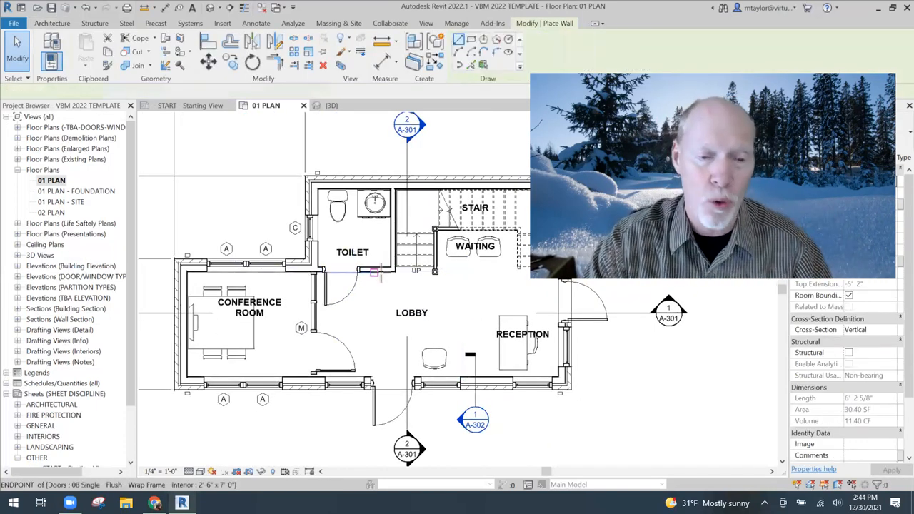
click(376, 274)
click(376, 297)
click(446, 297)
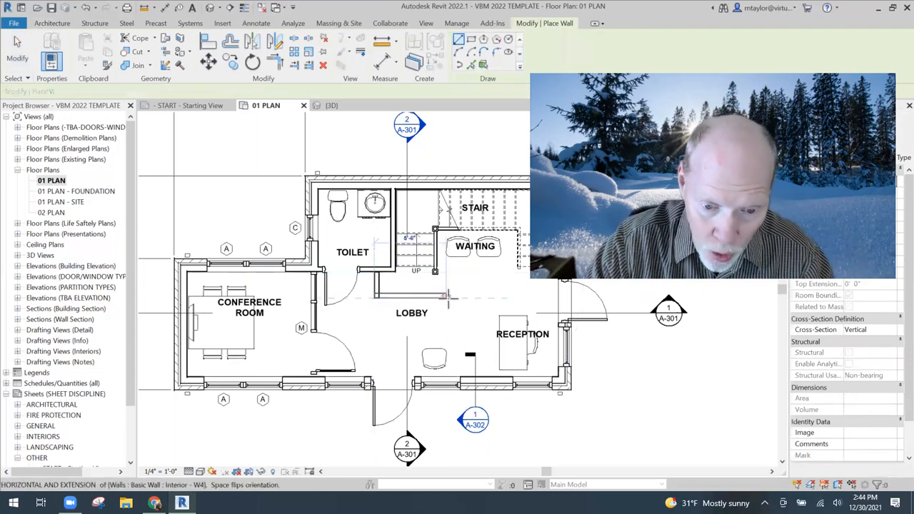
click(448, 330)
click(478, 330)
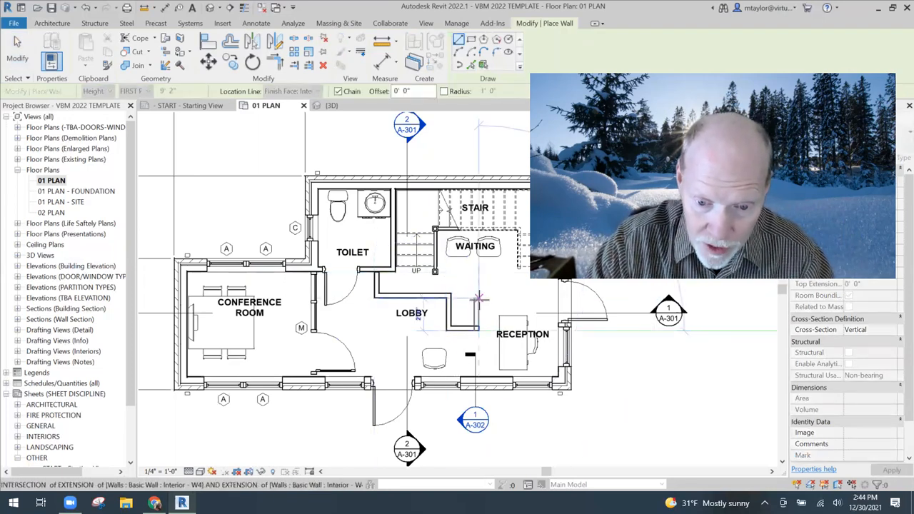
click(510, 301)
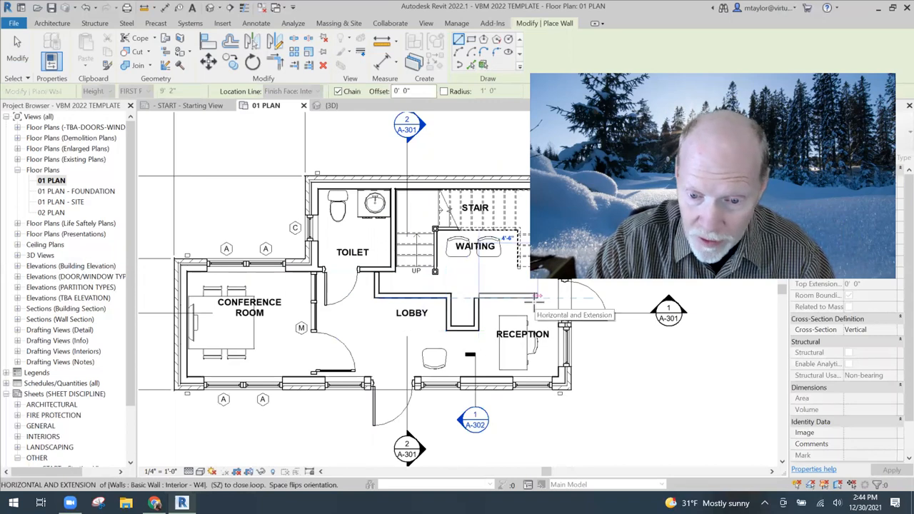
click(563, 327)
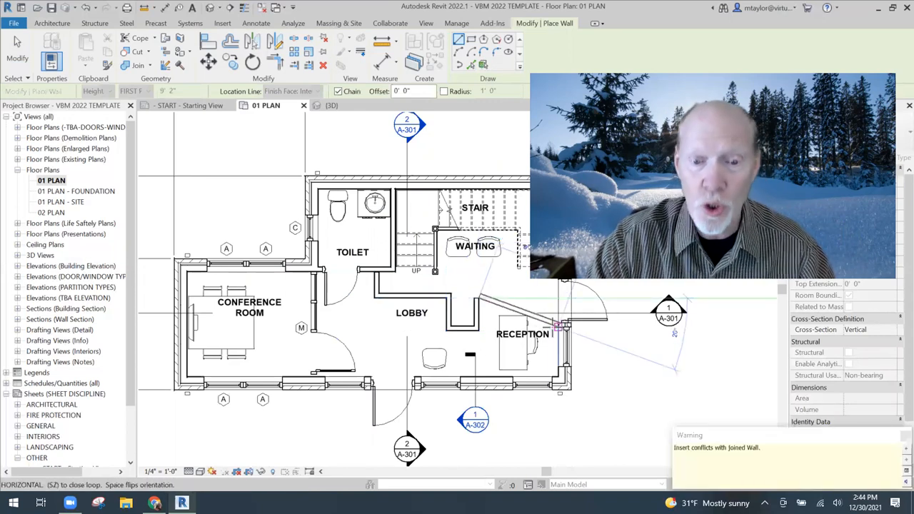
key(Escape)
key(Escape)
scroll(423, 277, down, 3)
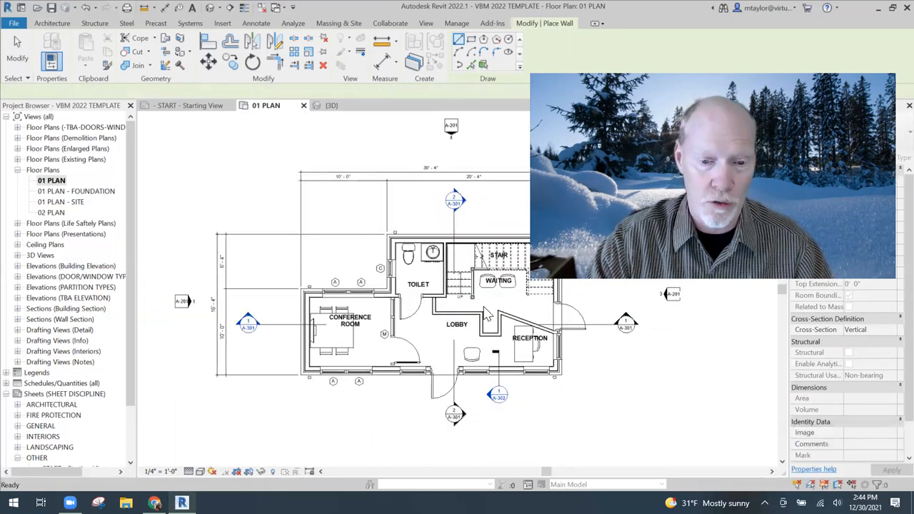
- Place a door similar to the front entrance door in the straight part of the new lobby wall below the stair
scroll(423, 277, up, 4)
middle_drag(514, 327, 399, 240)
click(240, 389)
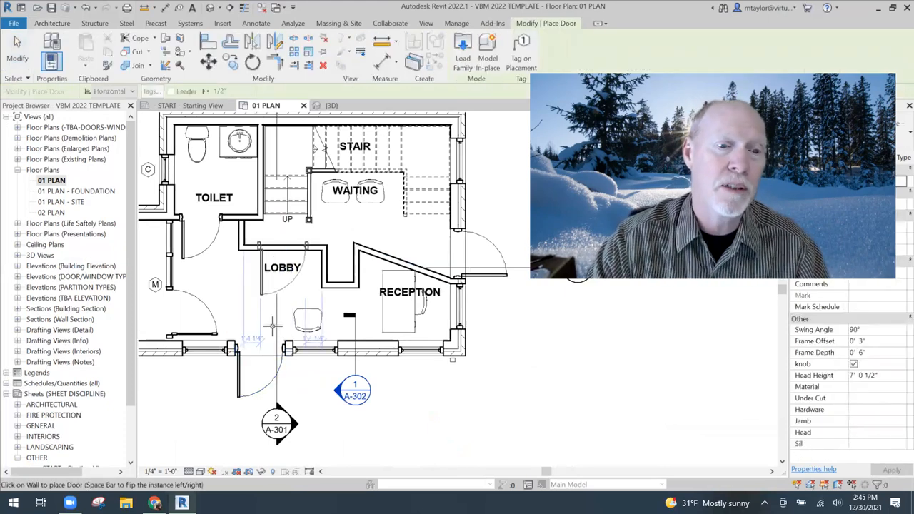
key(Escape)
key(Escape)
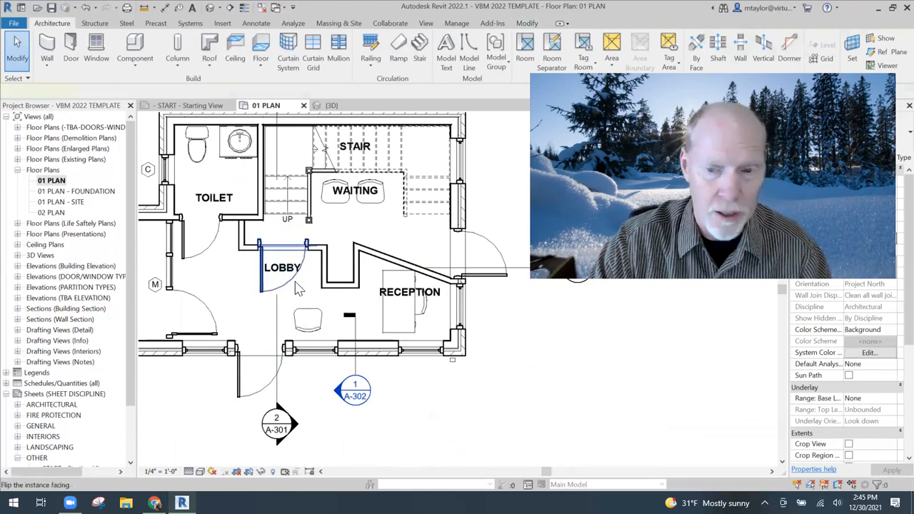
- Check the properties of the entrance-type door in the new lobby wall and delete that door
click(299, 288)
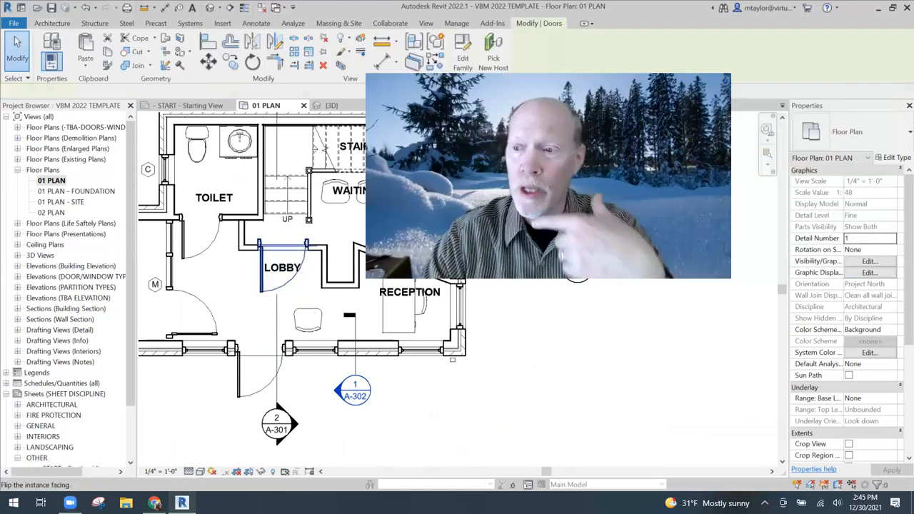
click(811, 193)
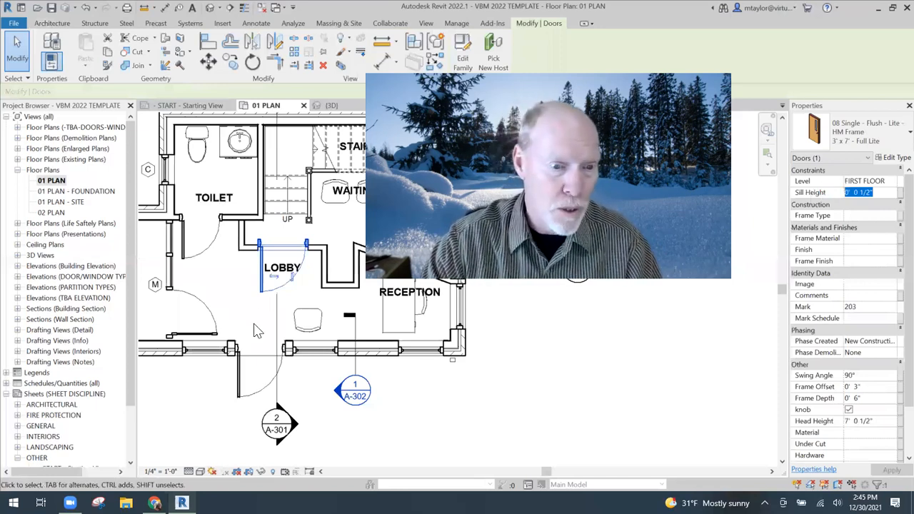
click(248, 292)
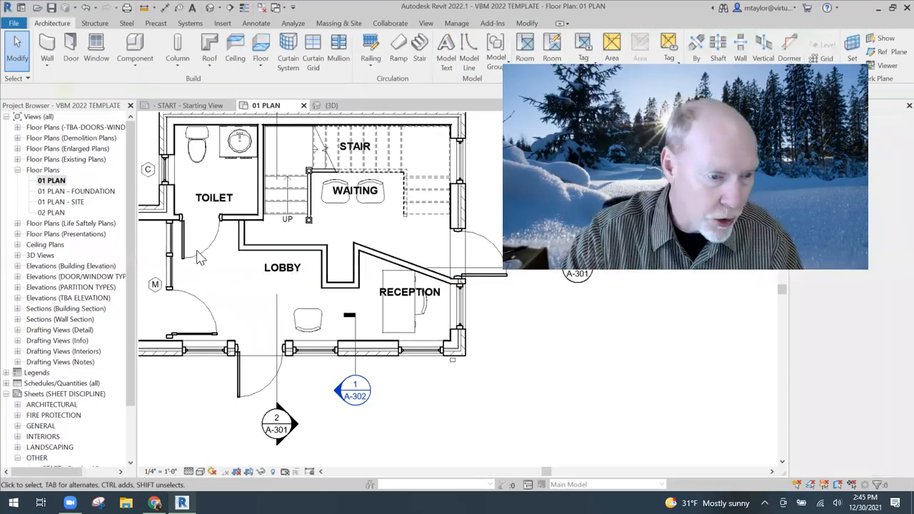
- Place a Flush - Wrap door in the straight part of the new lobby wall, swinging toward the LOBBY label
key(d)
key(r)
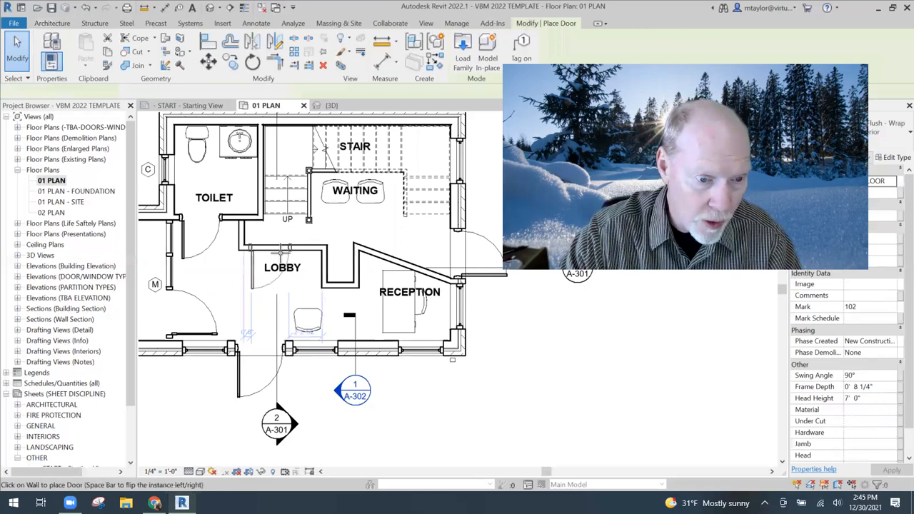
click(280, 253)
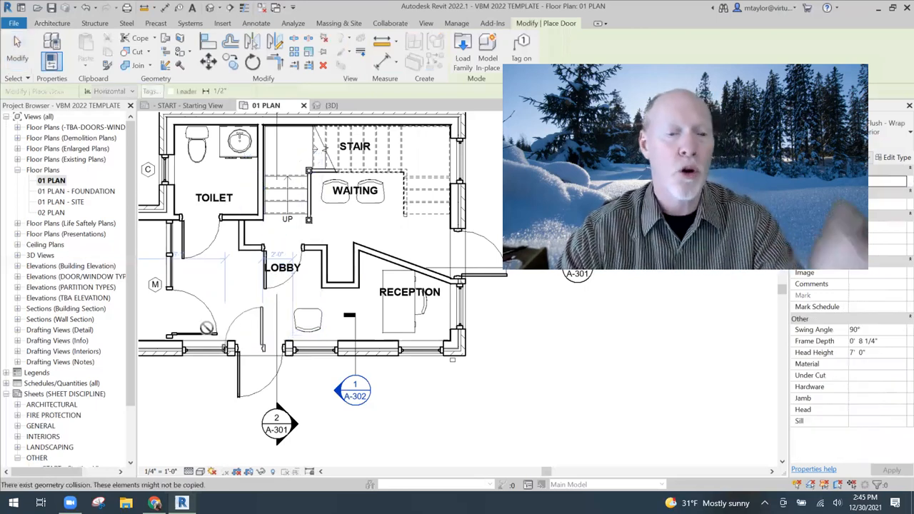
scroll(206, 328, down, 1)
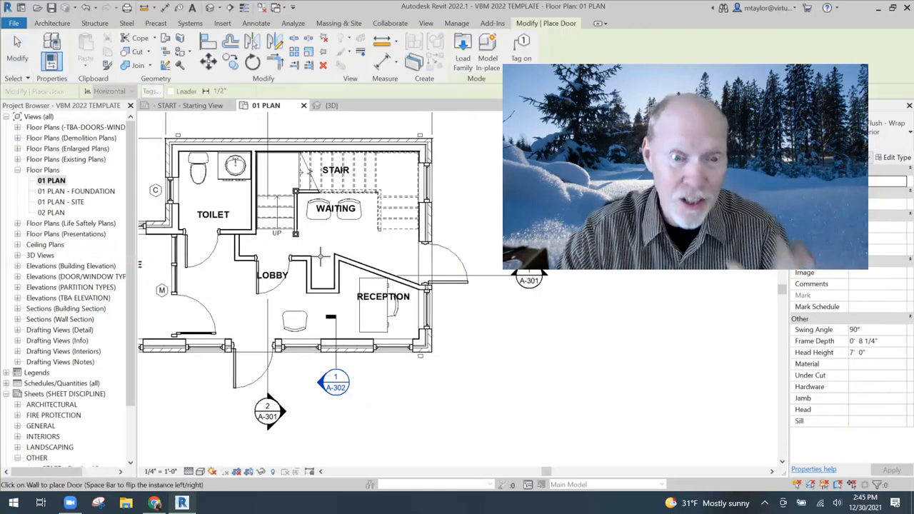
middle_drag(368, 254, 434, 227)
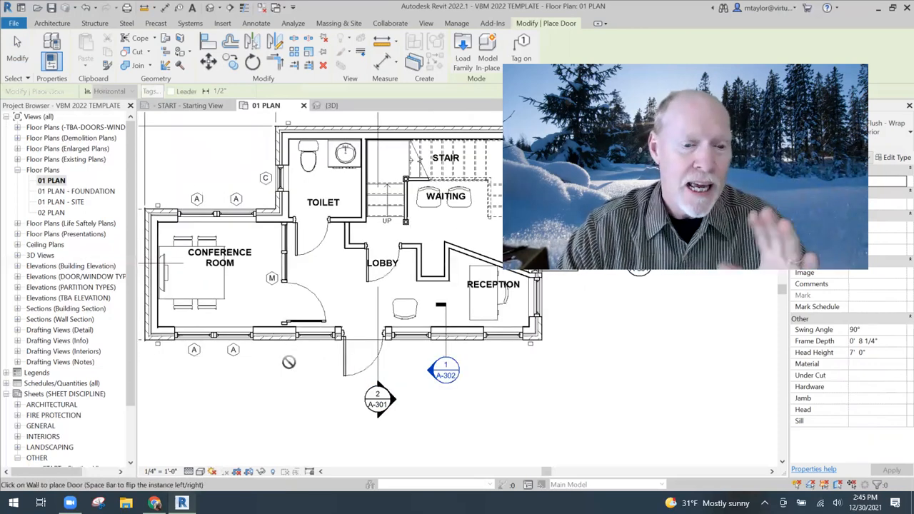
key(Escape)
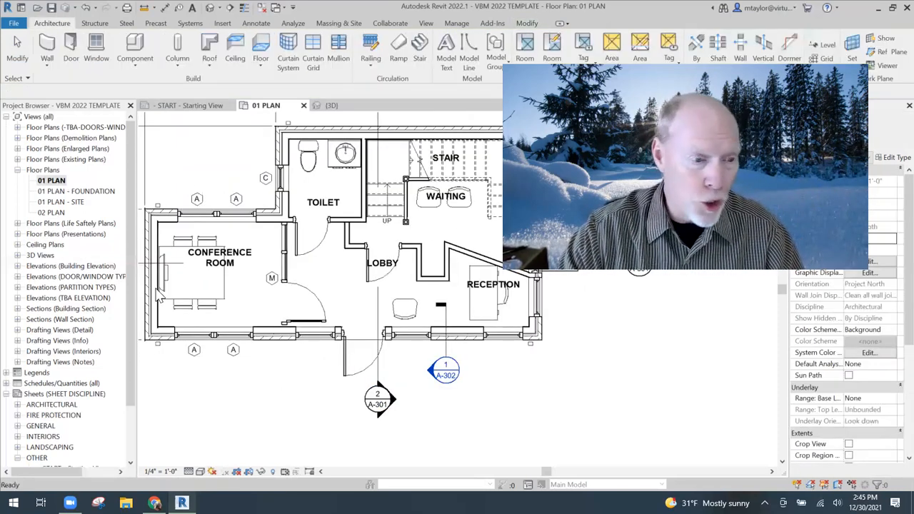
- In the 3D view, place two windows similar to the single second-floor double-hung window on the narrow end wall's ground floor
middle_drag(306, 238, 418, 253)
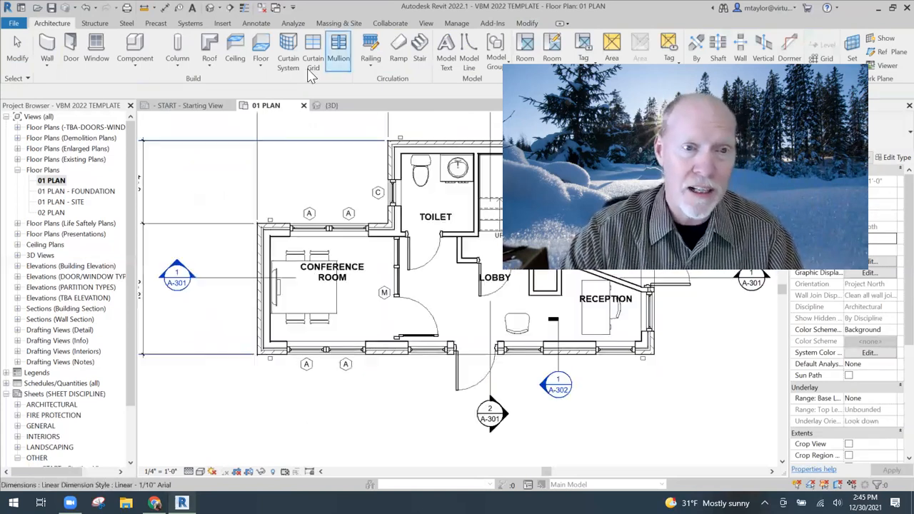
click(331, 107)
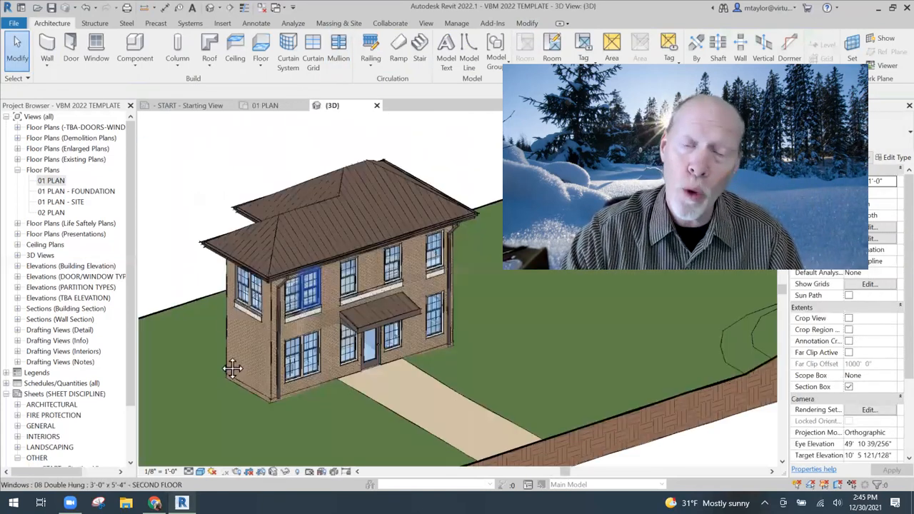
shift+middle_drag(232, 369, 238, 309)
shift+middle_drag(189, 223, 309, 307)
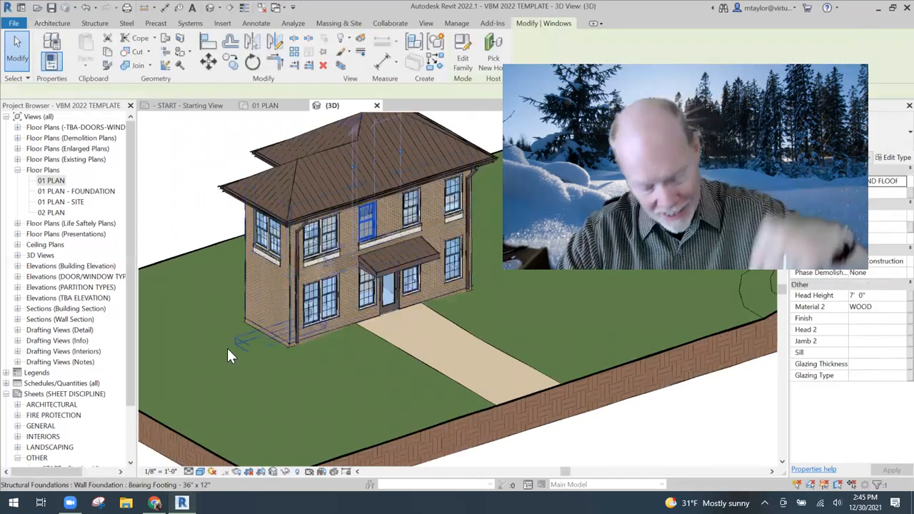
key(c)
key(s)
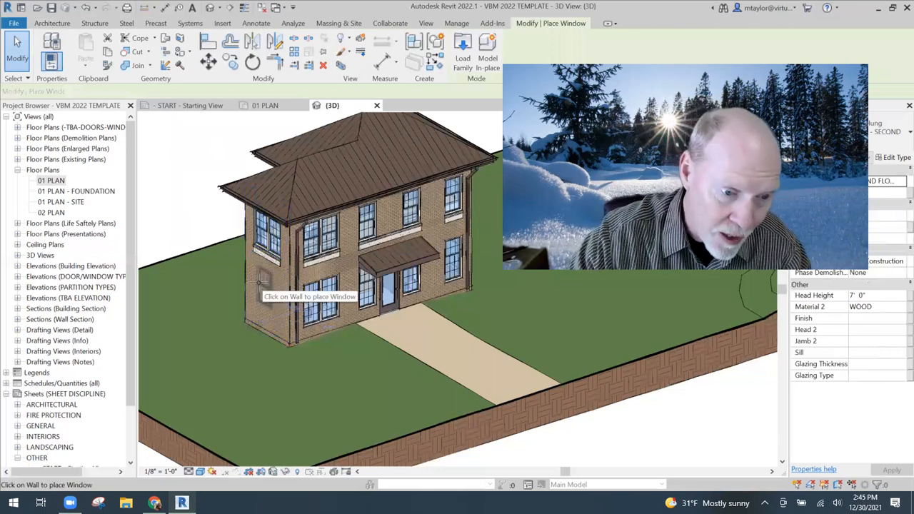
scroll(262, 281, up, 3)
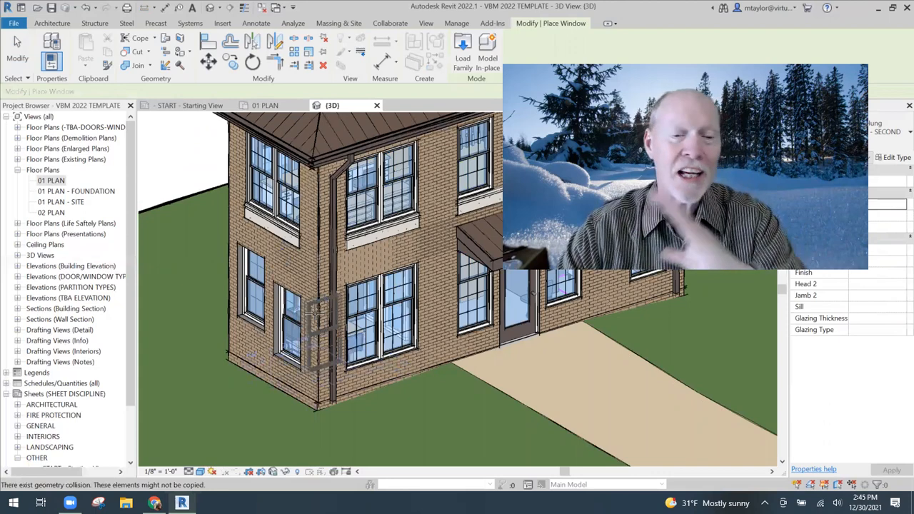
scroll(316, 314, down, 2)
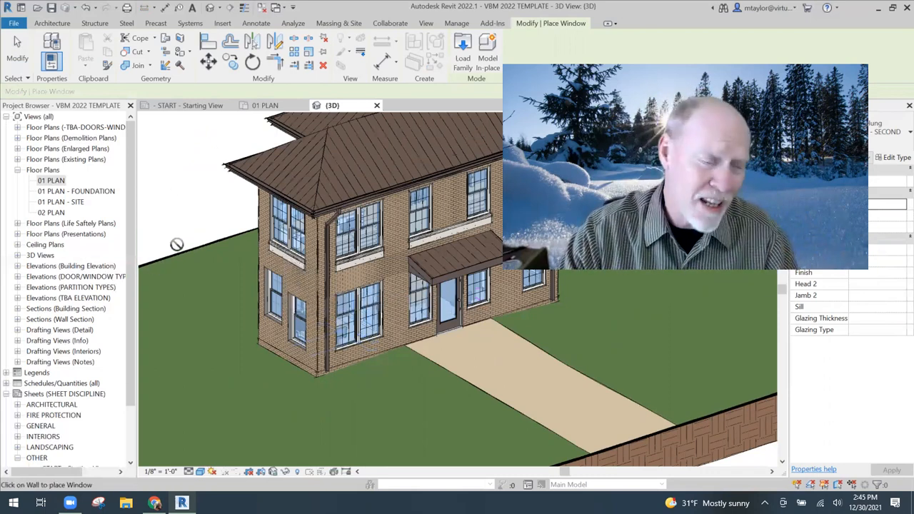
- Open the 01 CEILING plan and move the recessed downlight overlapping the straight lobby wall clear of it on the lobby side
click(17, 244)
double_click(55, 255)
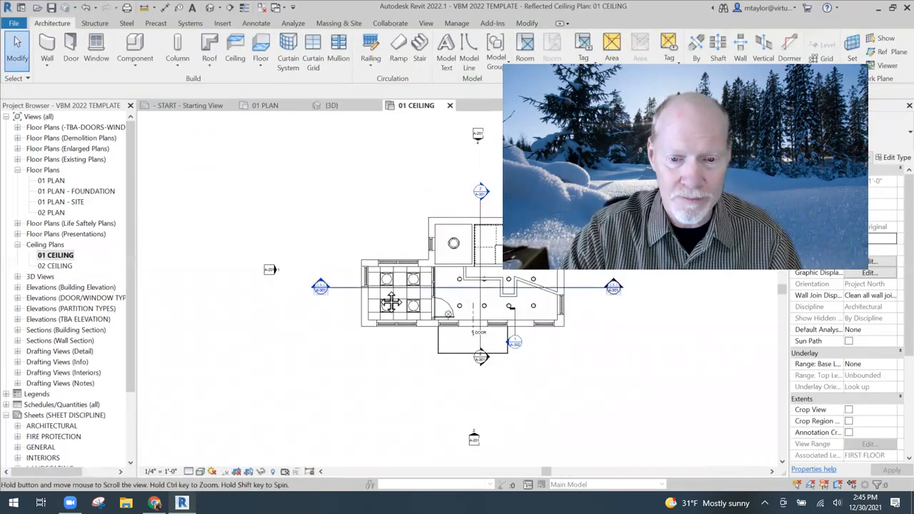
middle_drag(391, 303, 298, 300)
scroll(402, 289, up, 4)
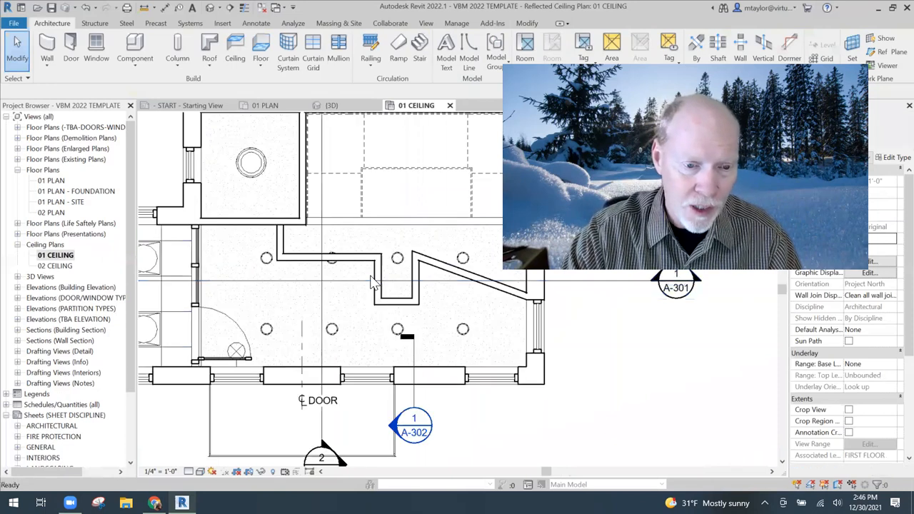
click(332, 274)
drag(332, 274, 350, 283)
middle_drag(449, 314, 402, 324)
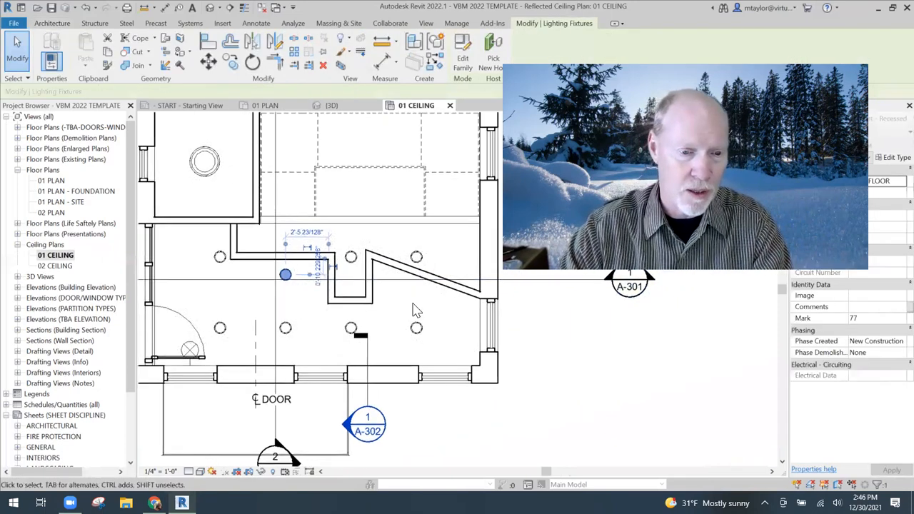
key(Escape)
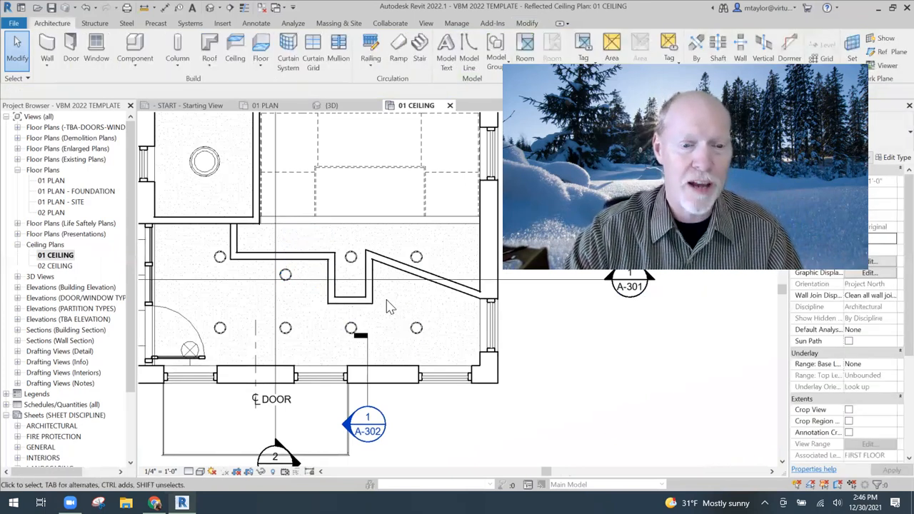
- Add four recessed downlights similar to the reception one in the ceiling area between the diagonal wall and the exterior corner
click(426, 335)
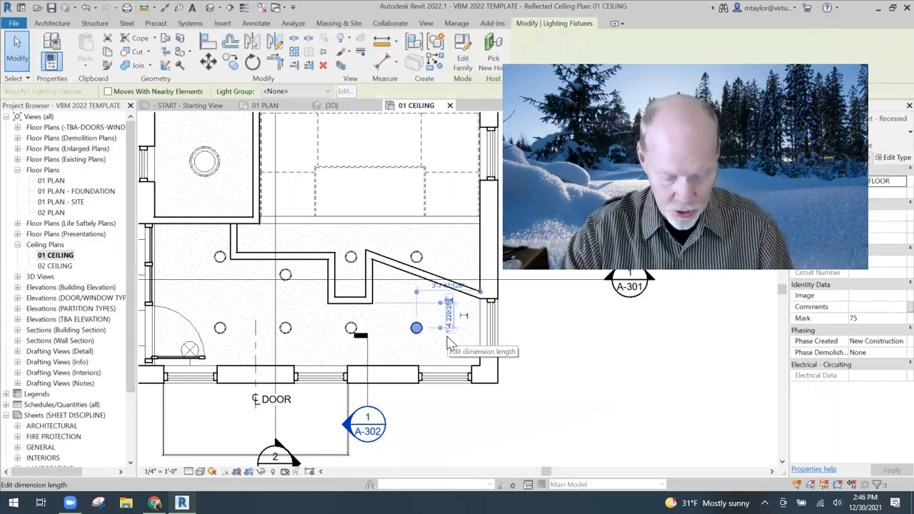
key(ctrl+v)
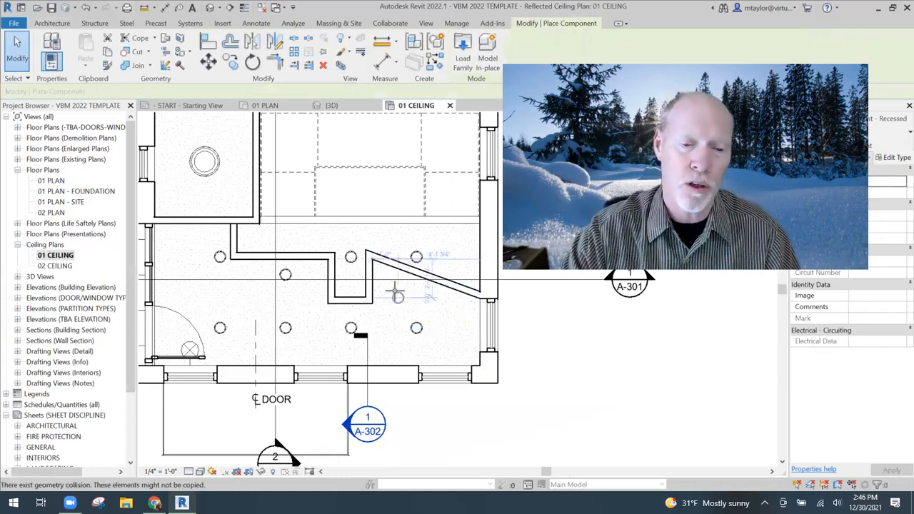
scroll(399, 291, up, 2)
click(396, 298)
click(487, 320)
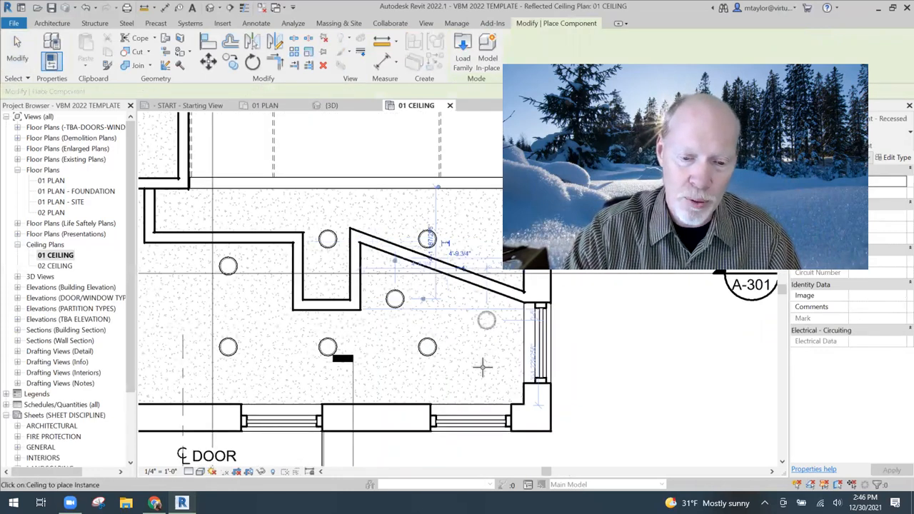
click(482, 368)
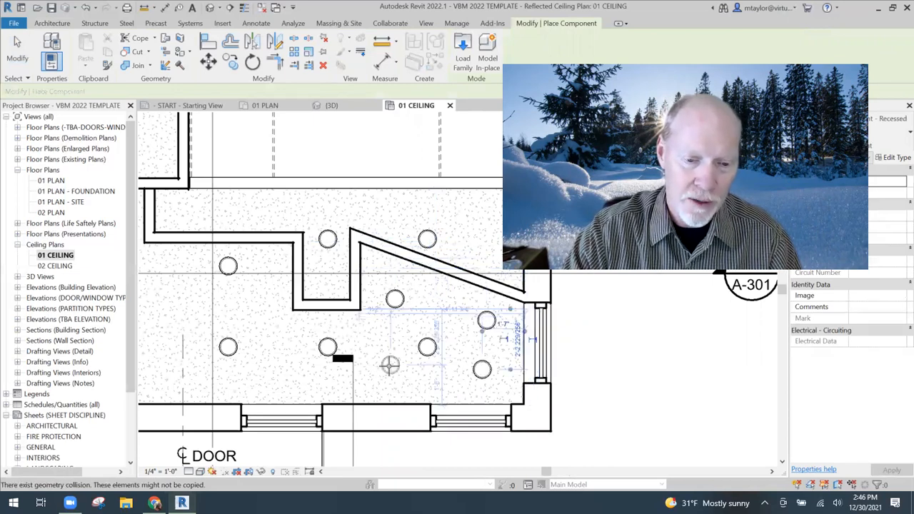
- Place four more matching downlights in the ceiling strip between the stair and the new stepped wall
click(479, 227)
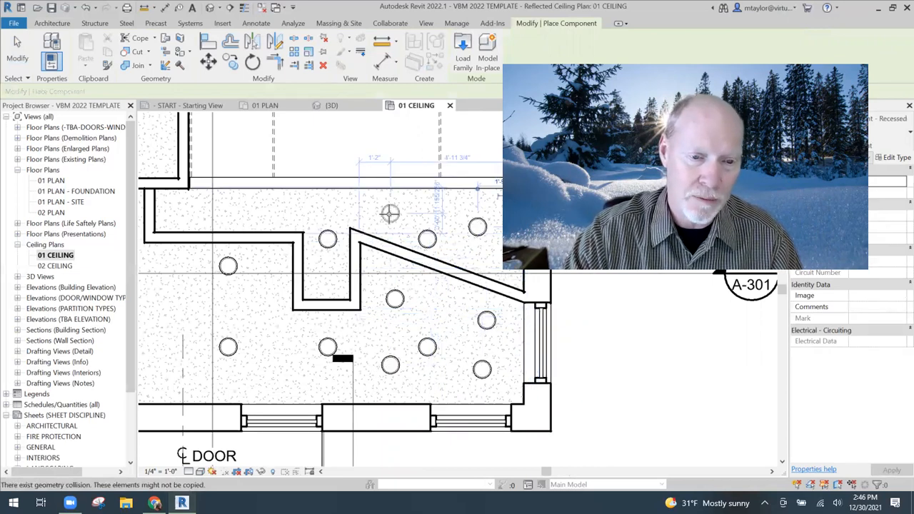
click(261, 211)
click(197, 211)
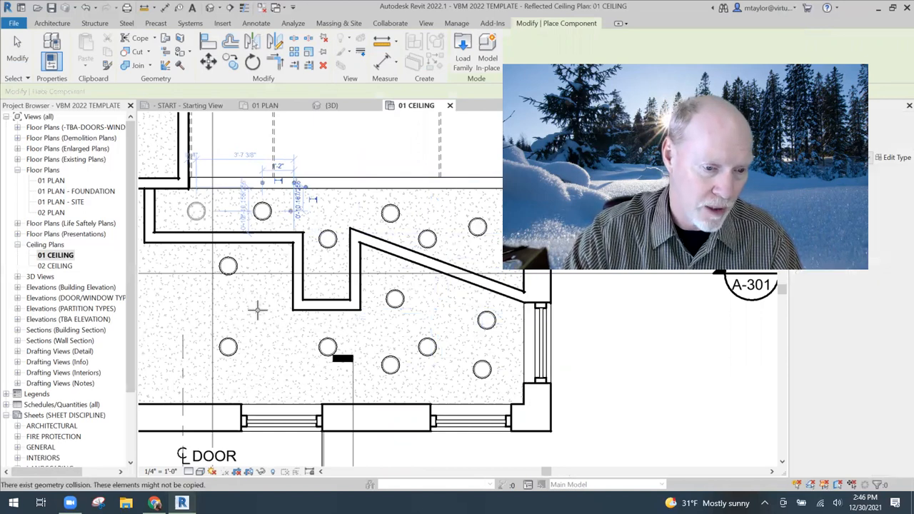
- Scatter eight more matching downlights across the lobby ceiling, from the U-shaped jog to the conference room partition, and end placement
click(258, 311)
click(276, 362)
middle_drag(303, 345, 476, 338)
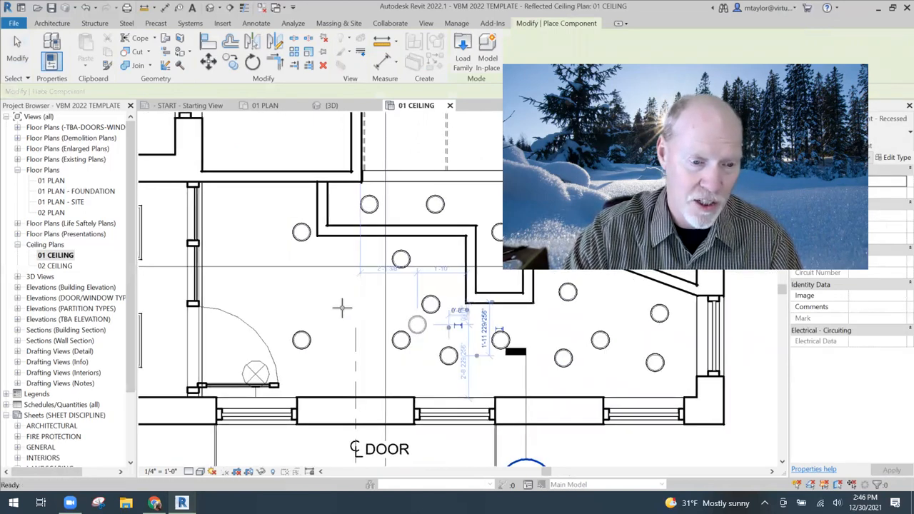
click(329, 362)
click(303, 293)
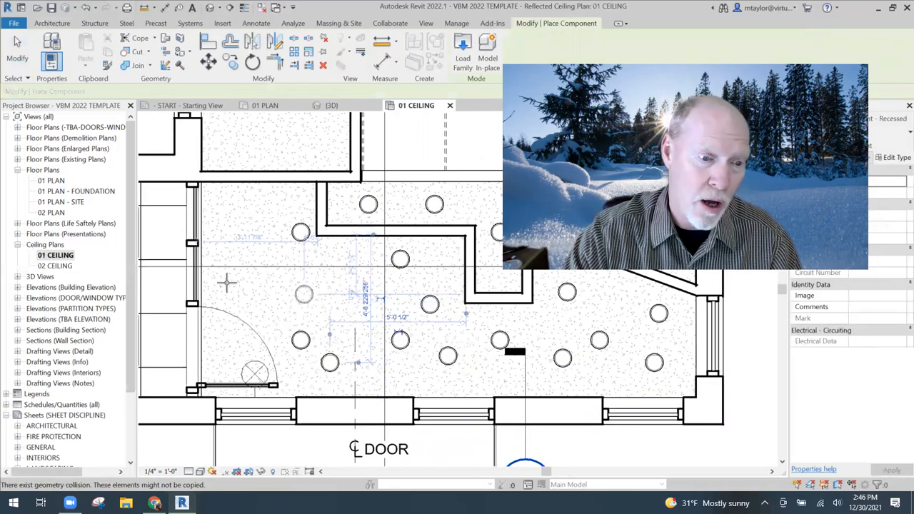
click(228, 287)
click(266, 207)
click(224, 209)
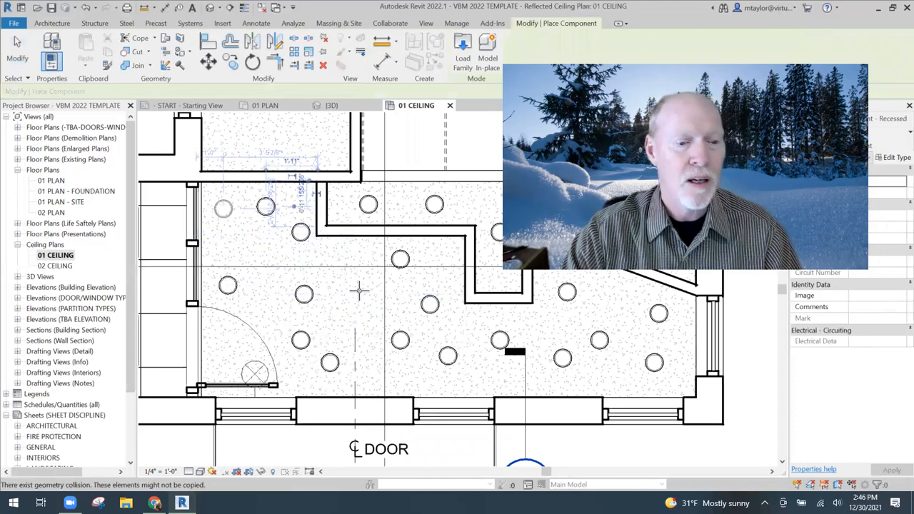
scroll(359, 290, down, 2)
click(261, 325)
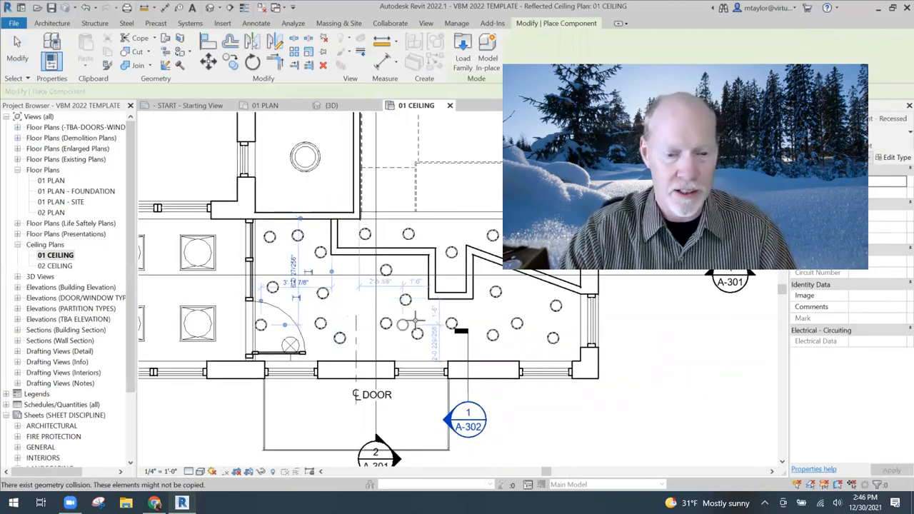
scroll(417, 322, down, 2)
key(Escape)
key(Escape)
- Add two fixtures similar to the round ceiling-mount light in the toilet room, hosted on the ceiling face
scroll(348, 243, up, 3)
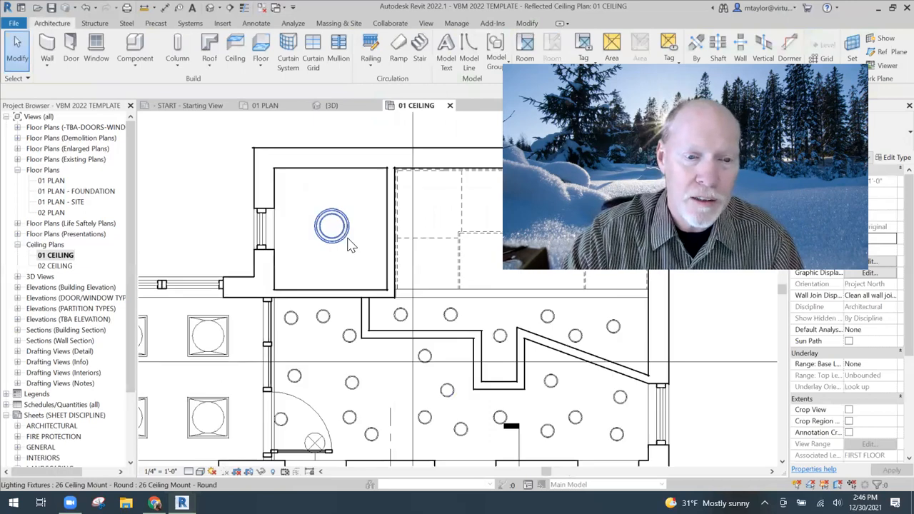
click(348, 240)
key(c)
key(s)
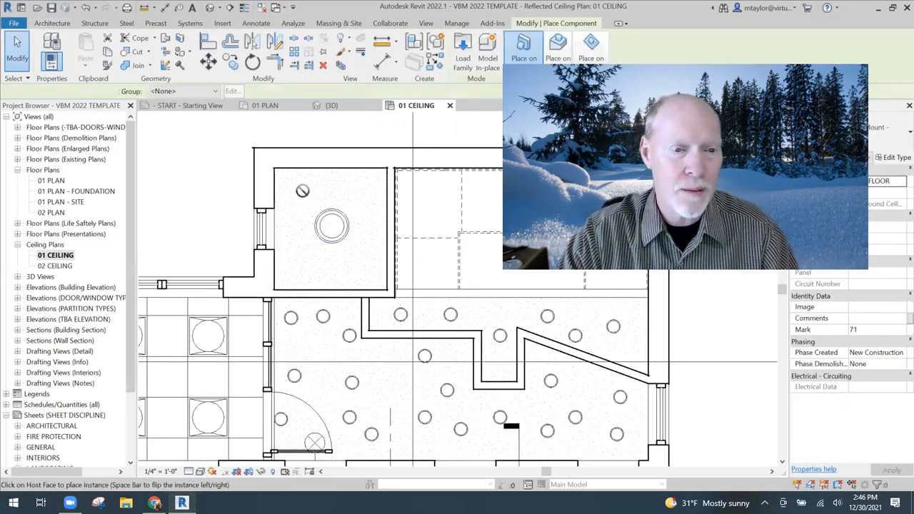
click(558, 44)
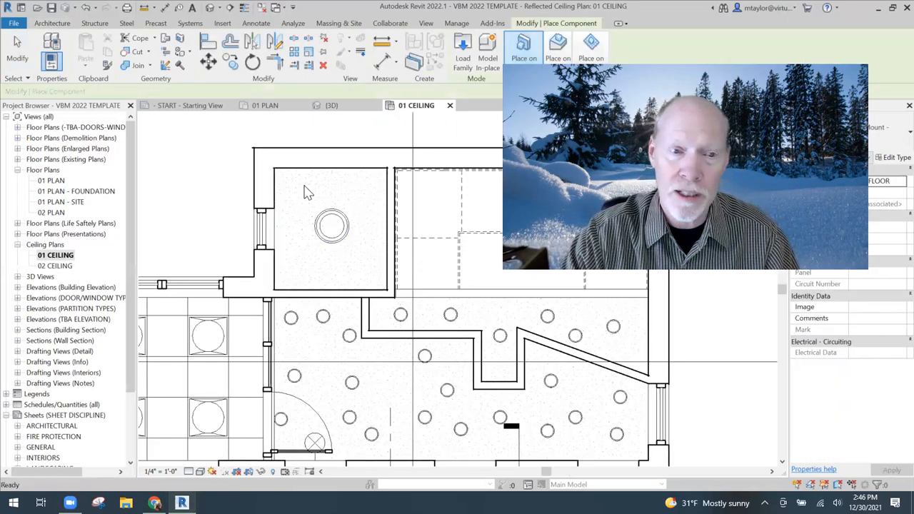
click(301, 194)
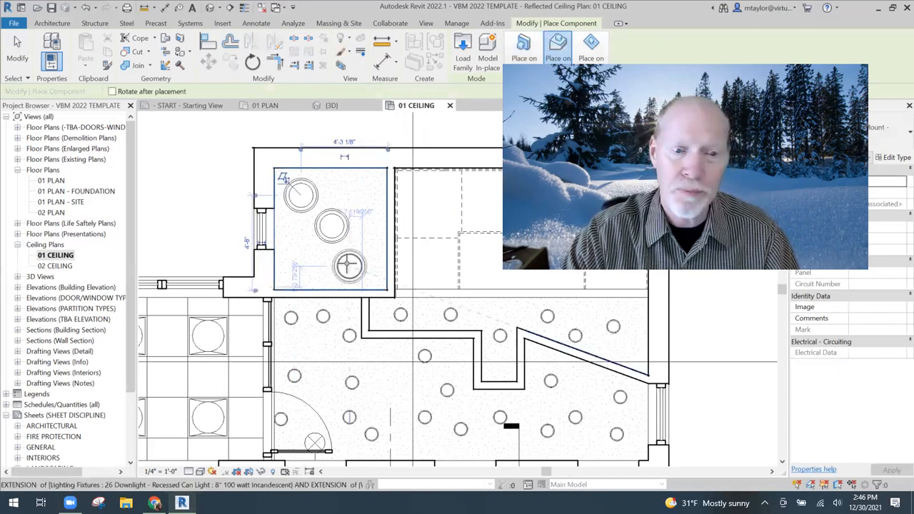
click(314, 262)
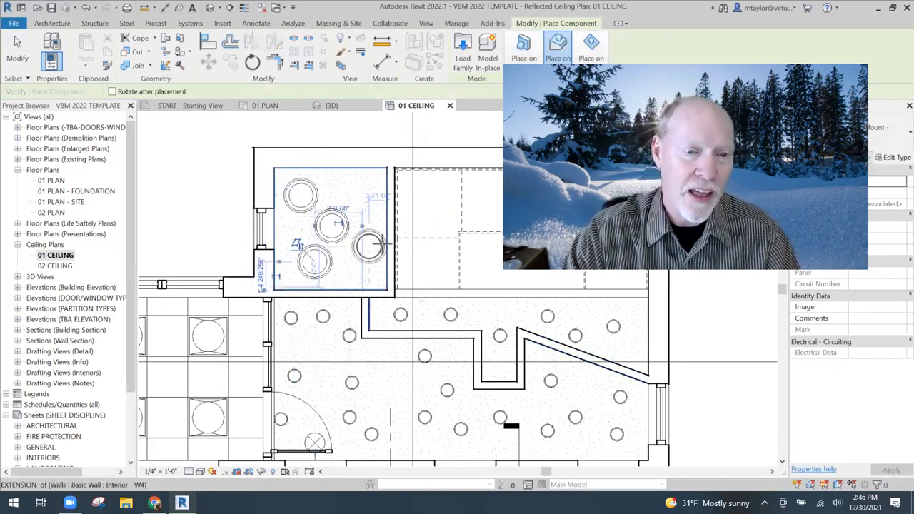
key(Escape)
scroll(382, 245, down, 2)
key(Escape)
- Return from the reflected ceiling plan to the 01 PLAN floor plan view
middle_drag(237, 333, 278, 283)
scroll(278, 283, down, 1)
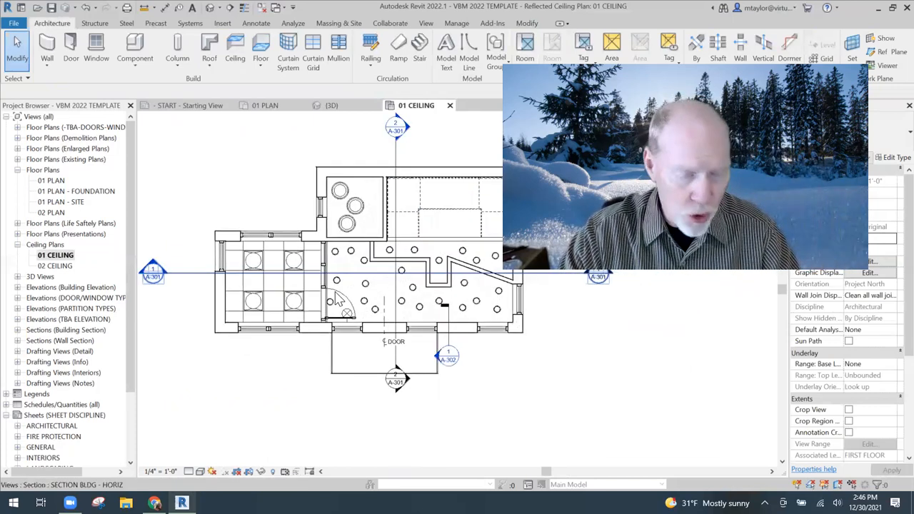
scroll(331, 294, down, 1)
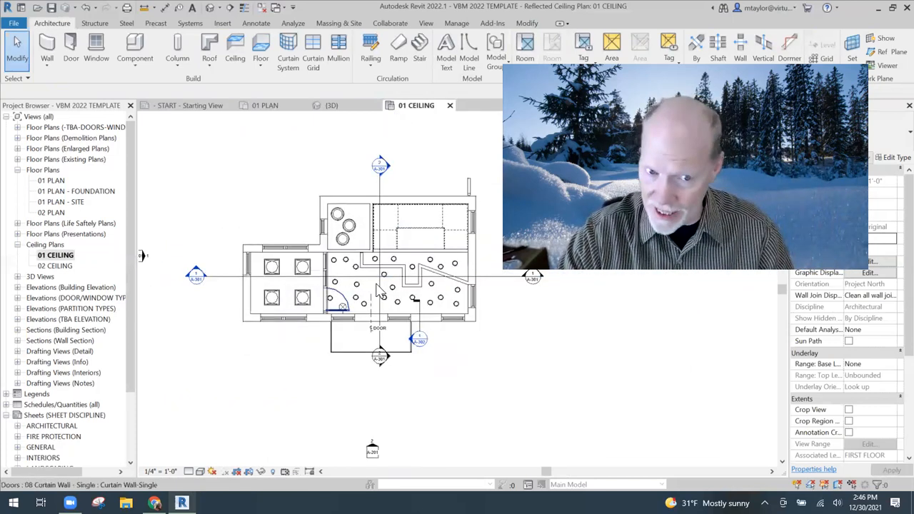
middle_drag(269, 108, 226, 121)
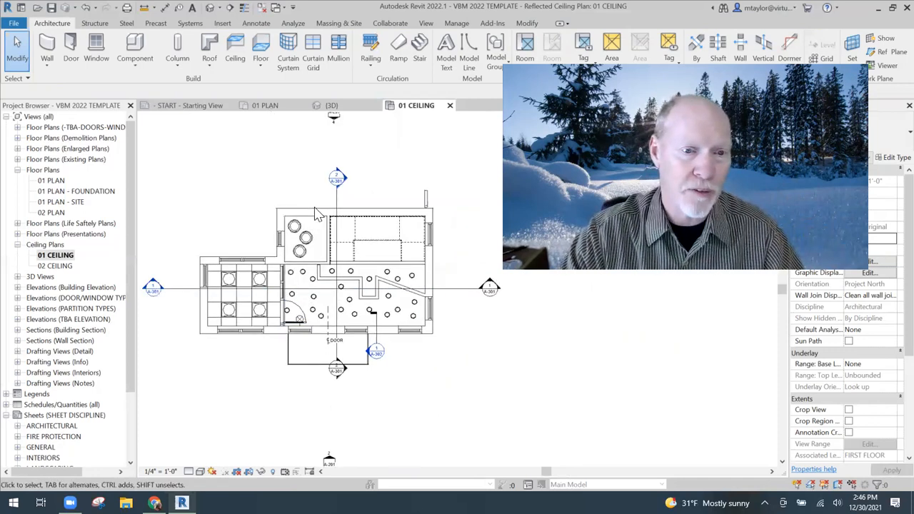
scroll(270, 246, down, 3)
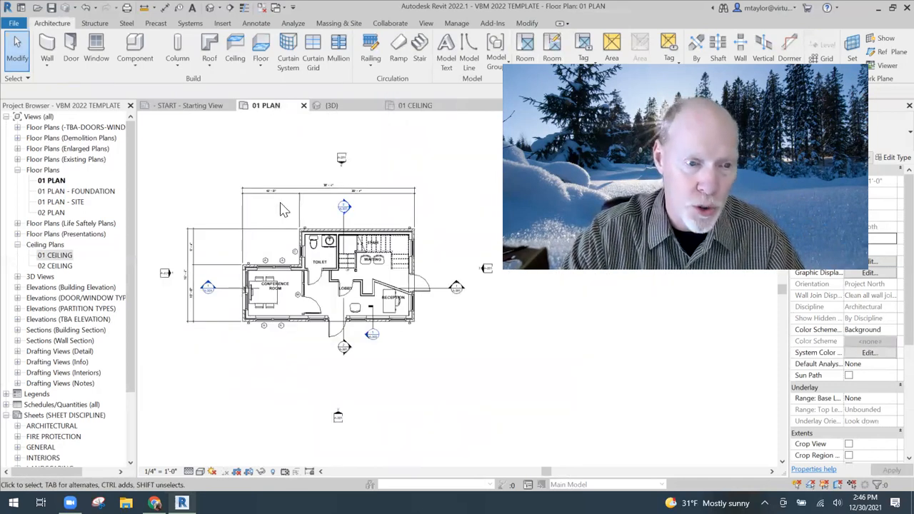
- Add an overall dimension for the building's depth outside the east exterior wall, from the north wall face to the south wall face
click(277, 304)
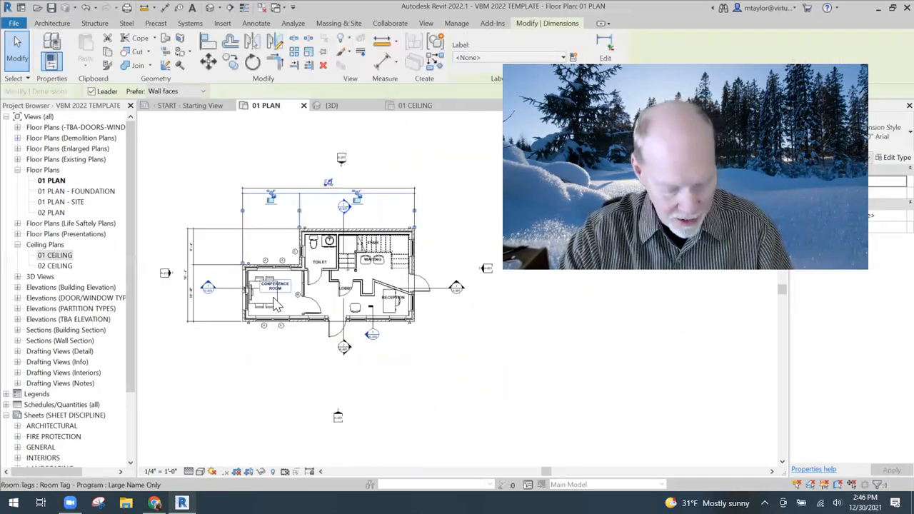
key(d)
key(i)
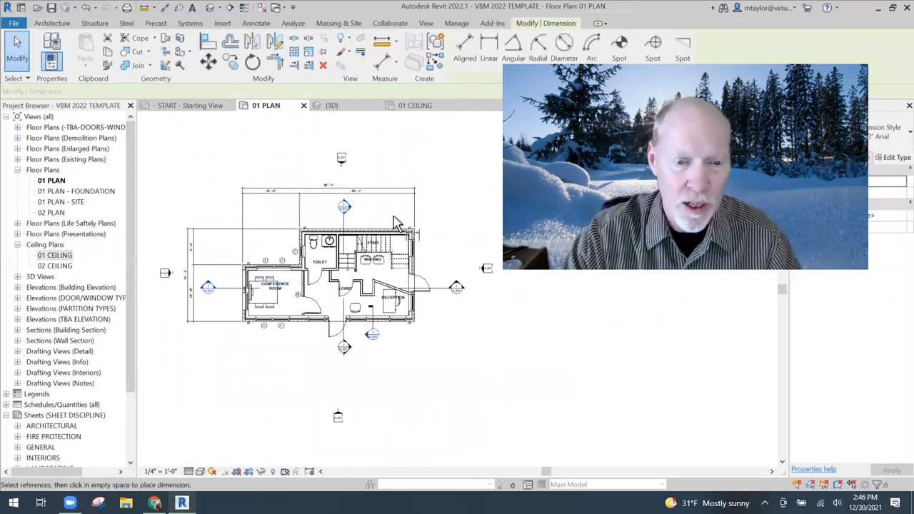
scroll(405, 242, up, 5)
click(447, 256)
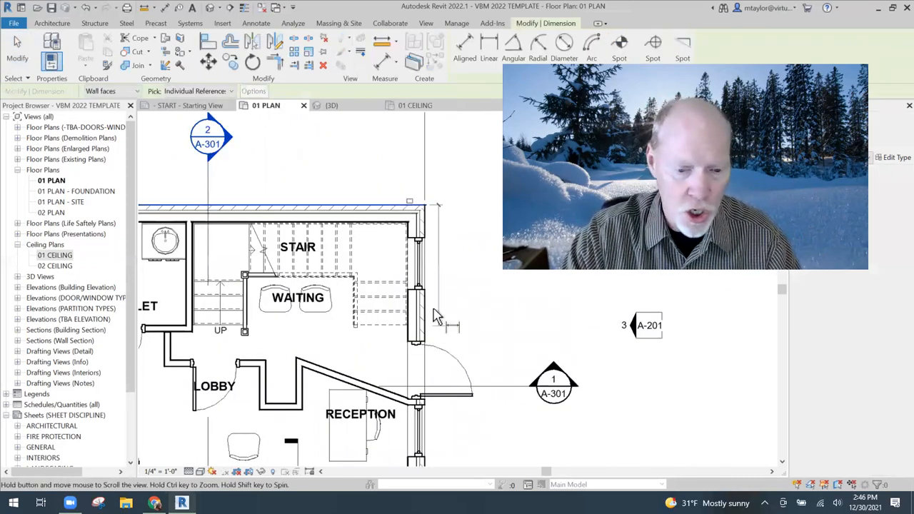
middle_drag(411, 397, 405, 302)
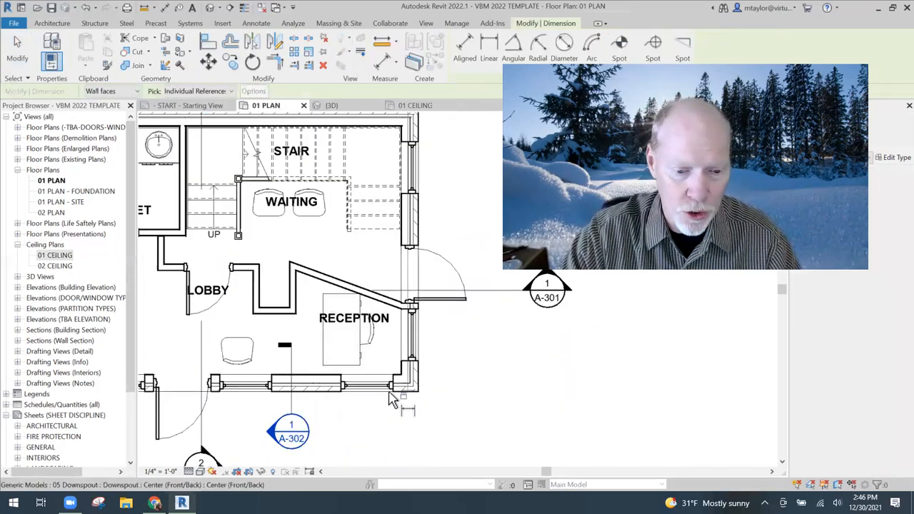
click(484, 365)
scroll(429, 353, down, 2)
middle_drag(477, 350, 431, 351)
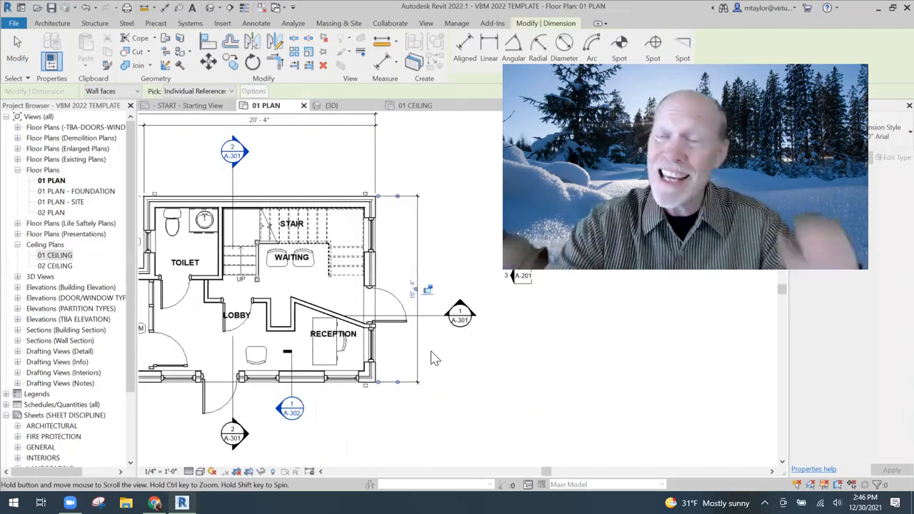
key(Escape)
key(Escape)
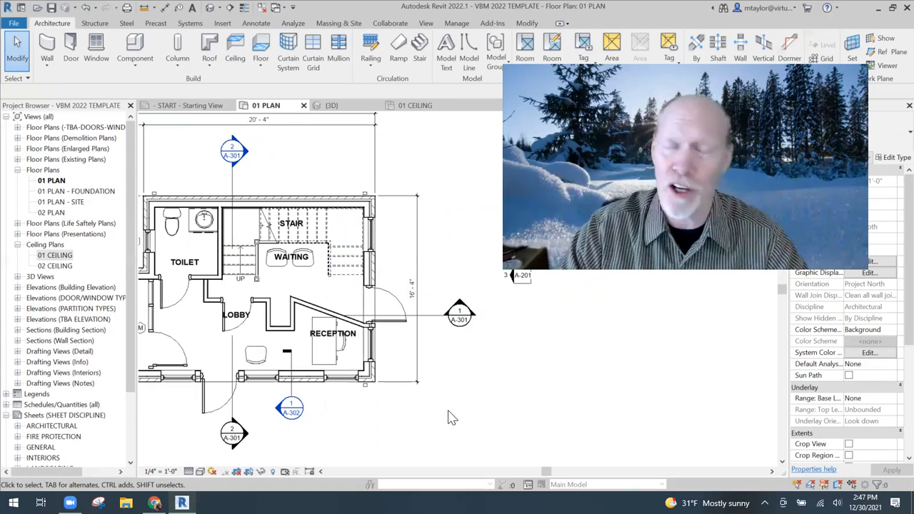
- Add two chairs similar to the one in reception, rotated parallel to the diagonal wall and backed against its waiting-area side
scroll(461, 397, down, 1)
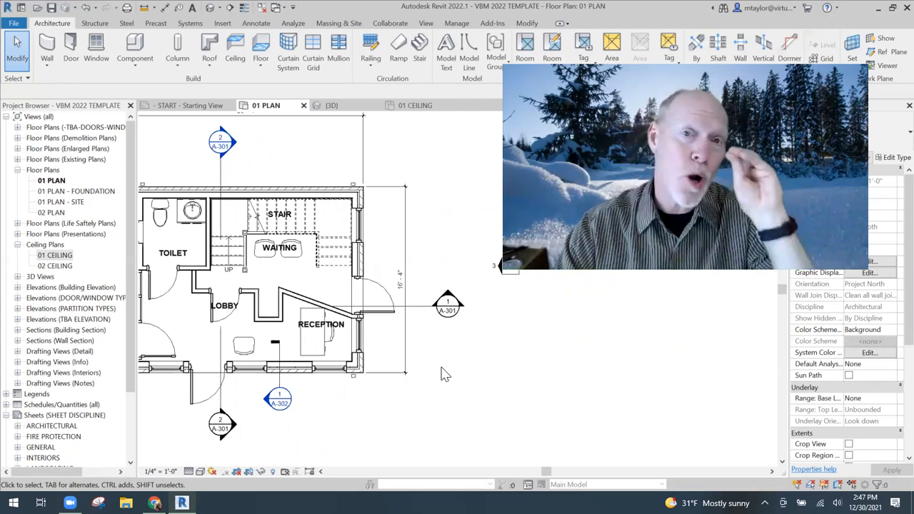
click(246, 349)
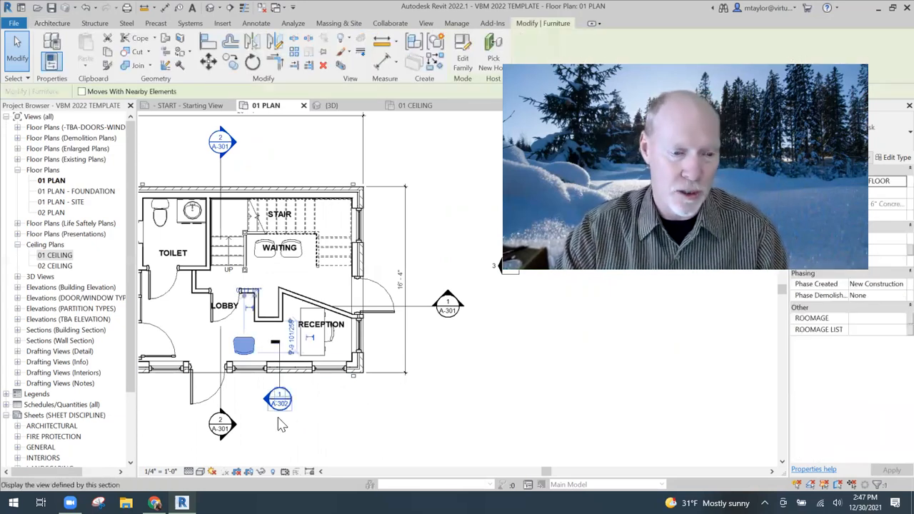
key(s)
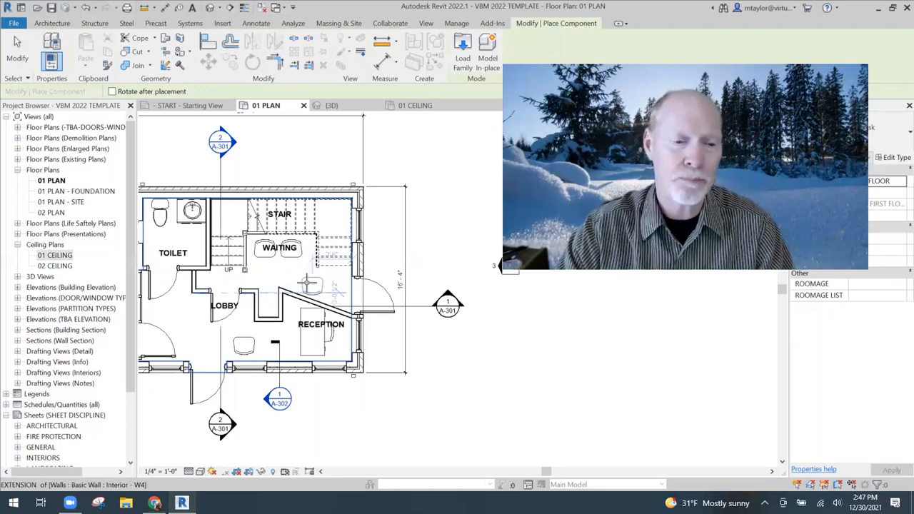
scroll(307, 283, up, 3)
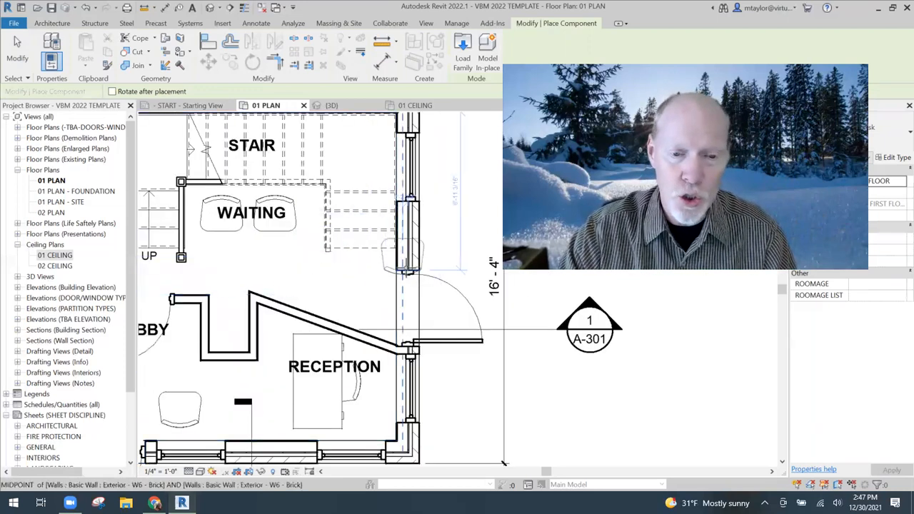
scroll(330, 297, down, 3)
scroll(329, 228, up, 2)
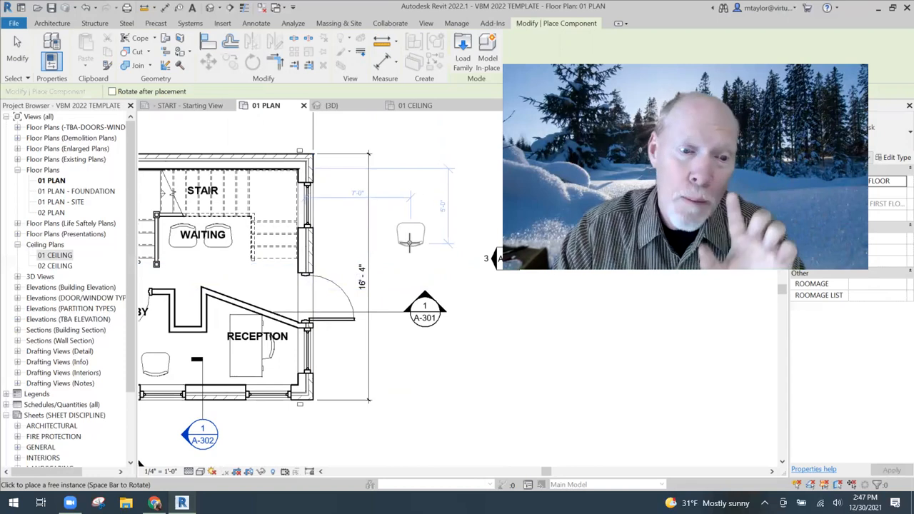
middle_drag(296, 266, 425, 216)
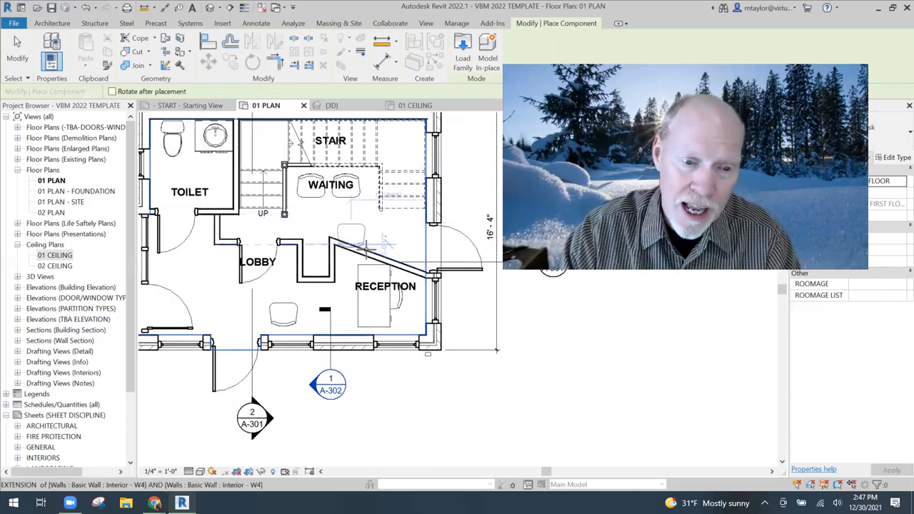
scroll(368, 248, up, 3)
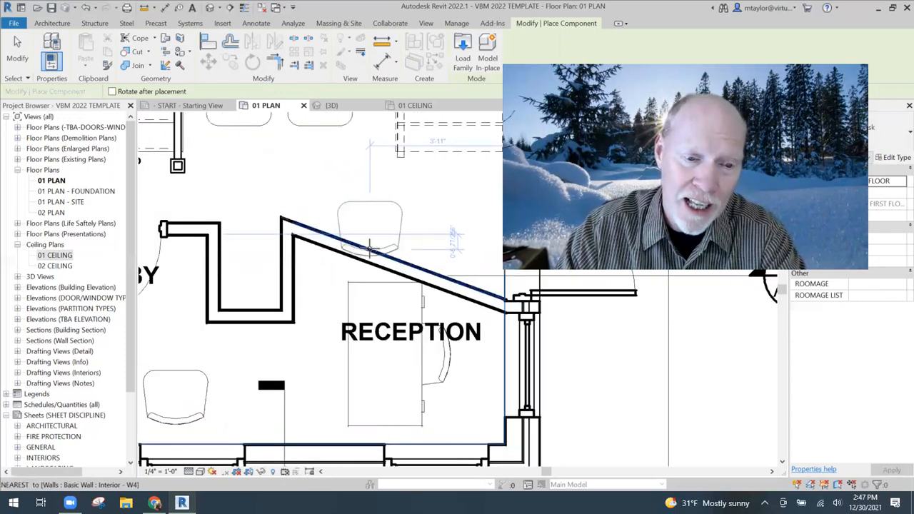
middle_drag(370, 248, 311, 217)
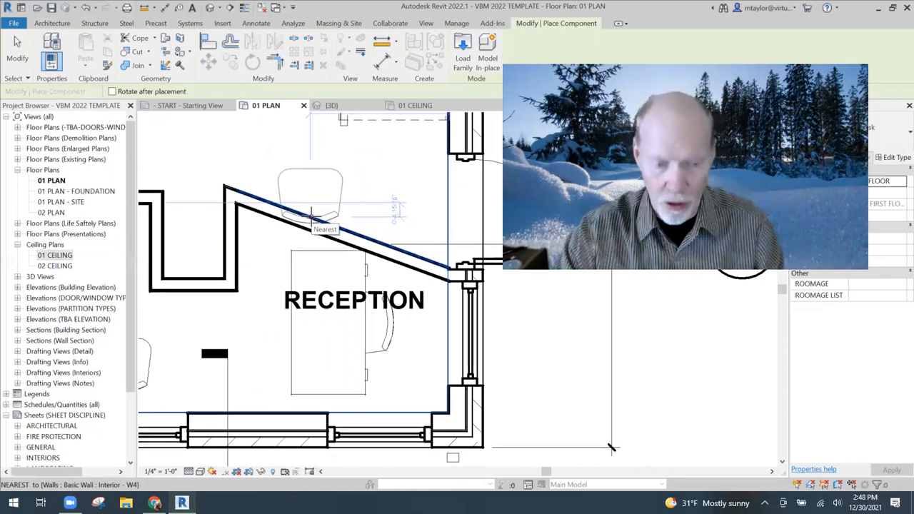
key(space)
key(space)
key(space)
key(space)
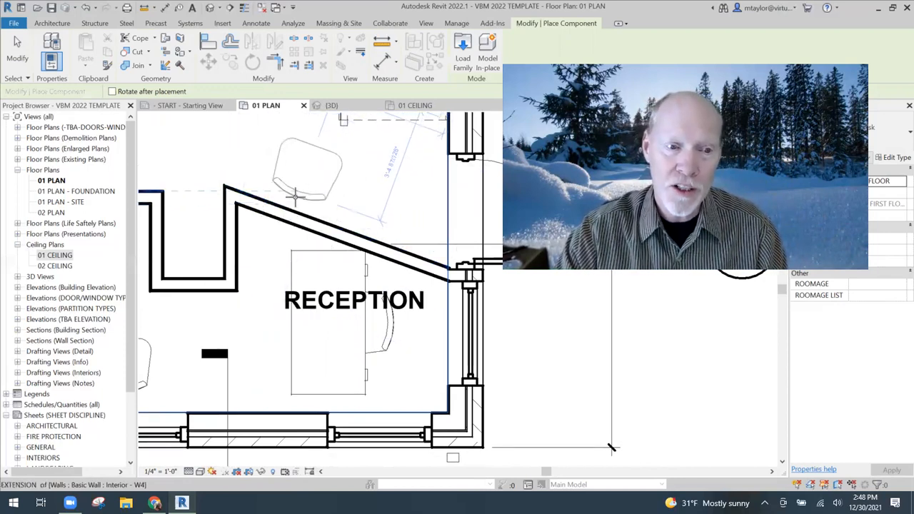
click(297, 200)
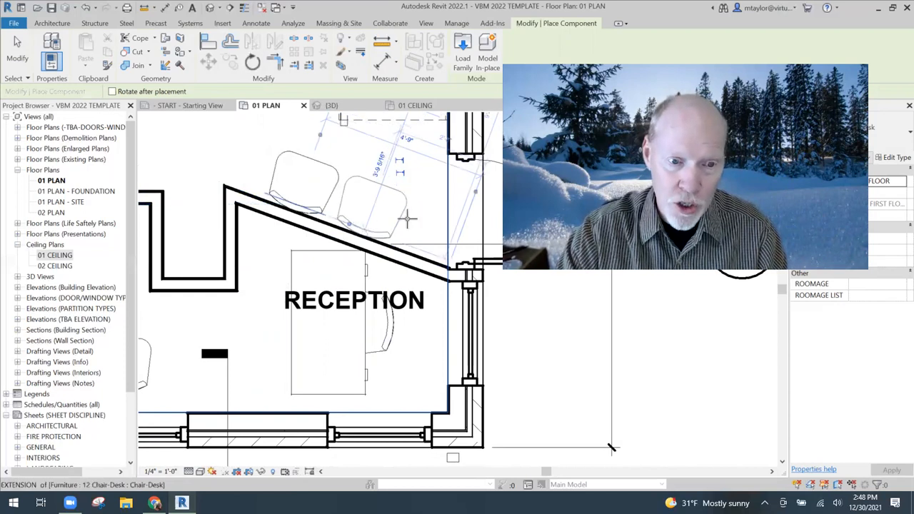
scroll(404, 235, down, 4)
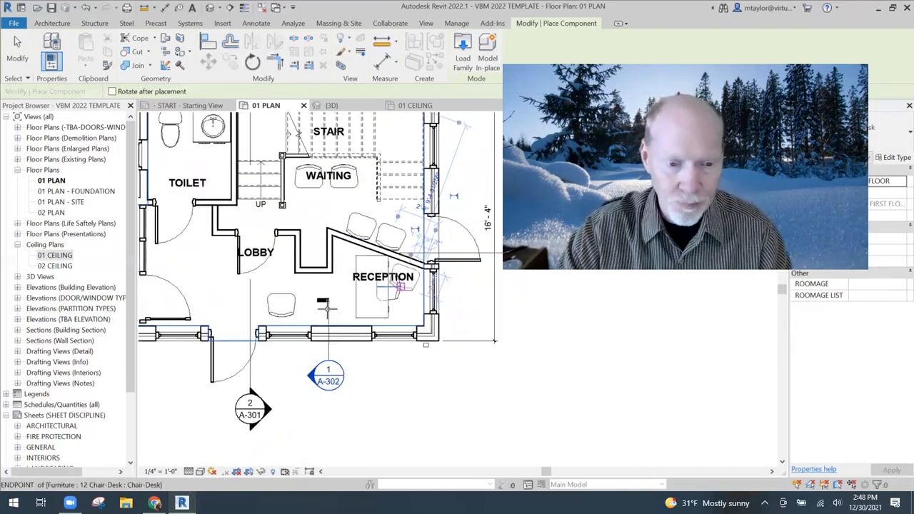
scroll(286, 306, down, 2)
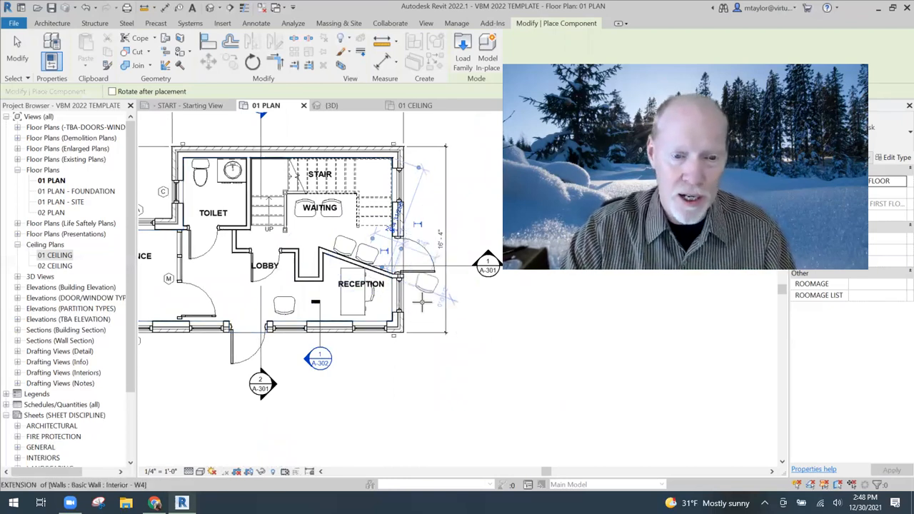
key(Escape)
- Draw a long arc wall similar to the U-shaped jog's interior wall, curving around the outside of the building's southeast corner
scroll(407, 295, down, 1)
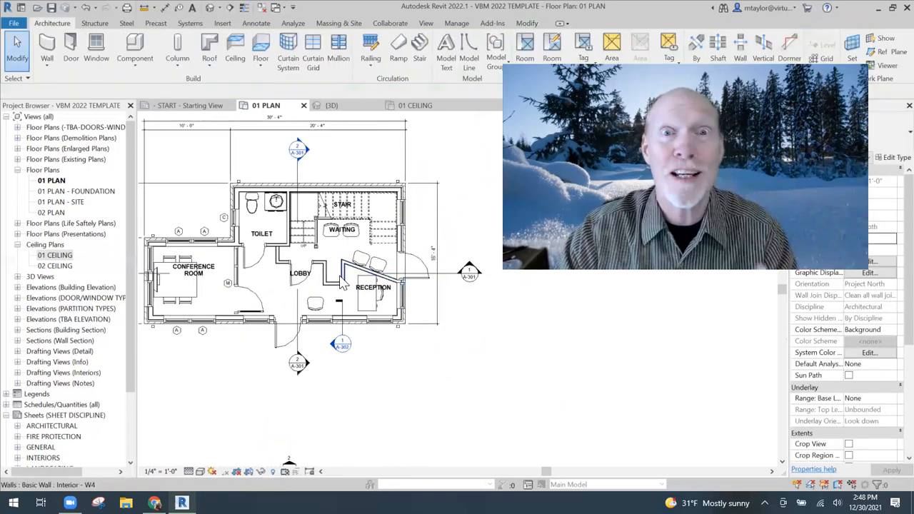
click(334, 286)
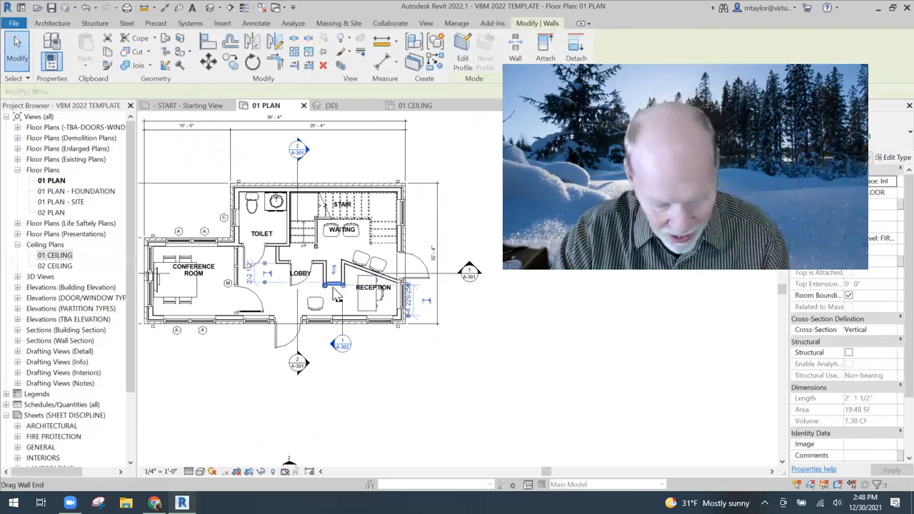
key(c)
key(s)
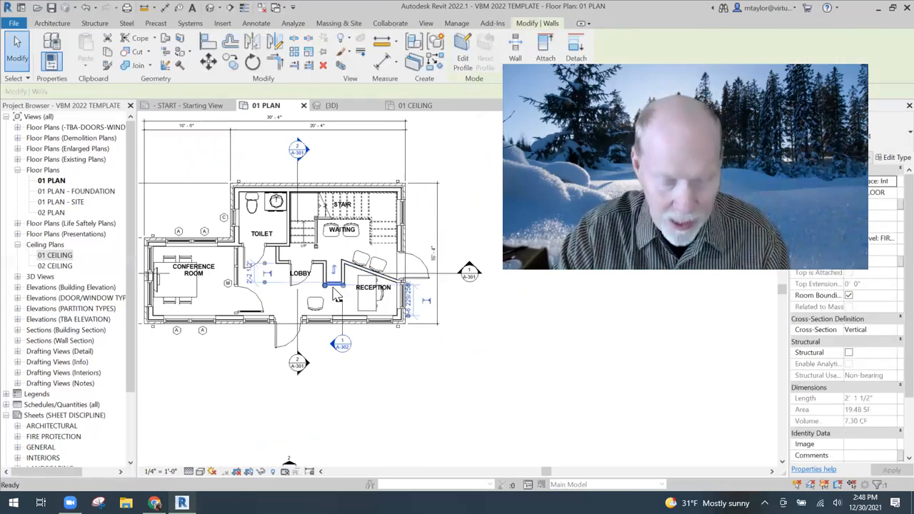
middle_drag(456, 252, 339, 253)
click(208, 392)
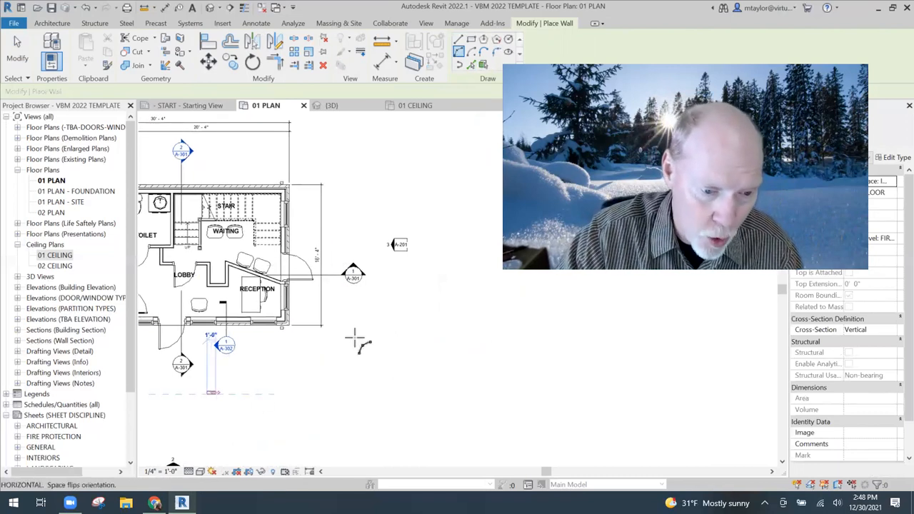
click(368, 309)
click(343, 361)
scroll(325, 365, up, 5)
middle_drag(327, 364, 385, 285)
scroll(408, 273, down, 3)
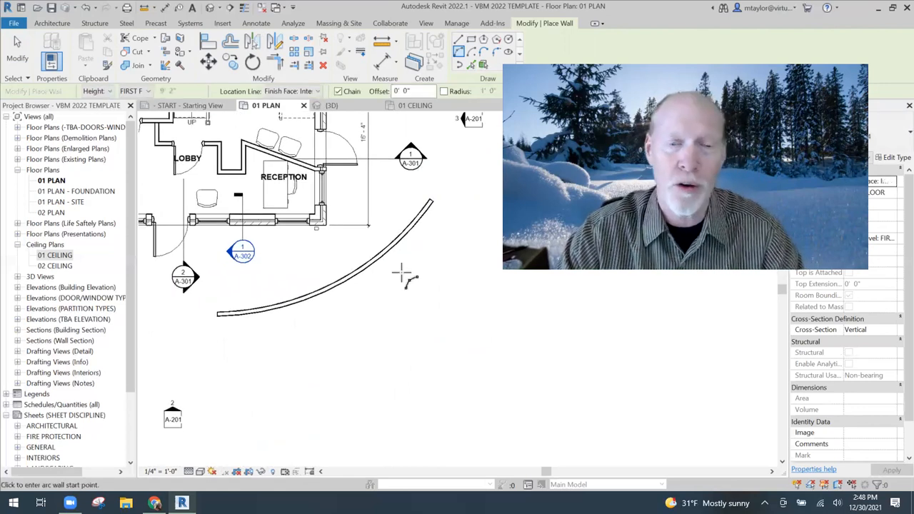
key(Escape)
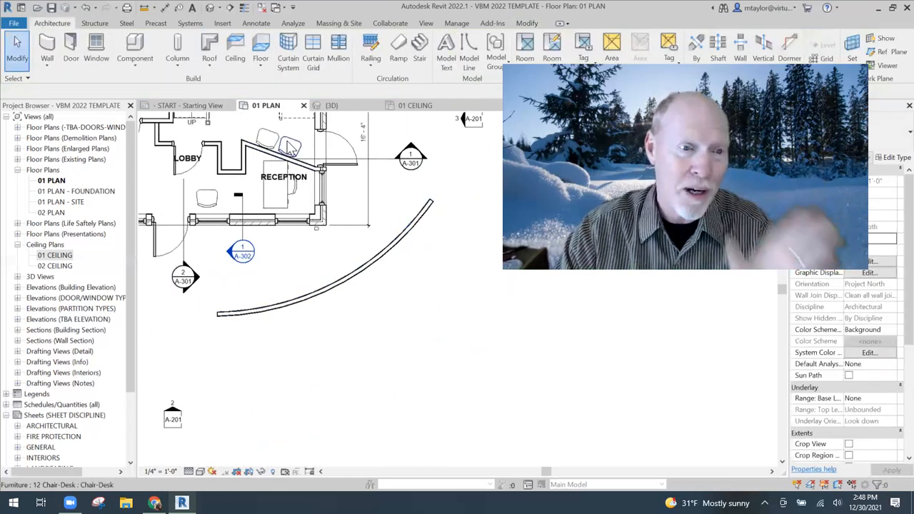
- Add a chair similar to those by the diagonal wall, rotated to follow the arc wall and placed outside its west end
click(290, 146)
key(c)
key(s)
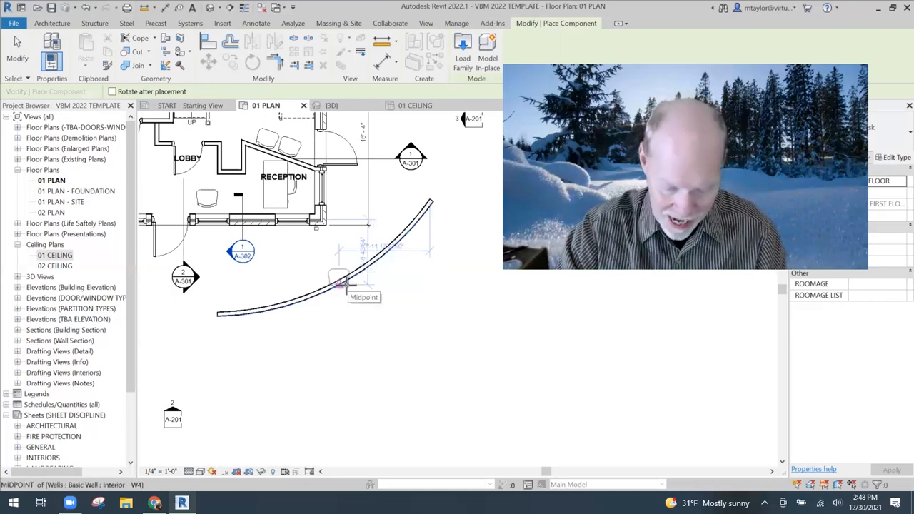
key(space)
key(space)
key(space)
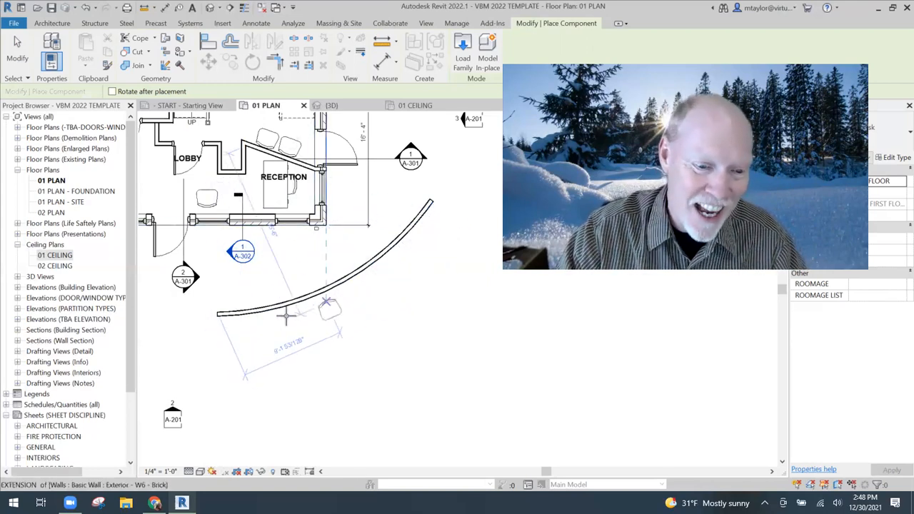
click(239, 325)
key(Escape)
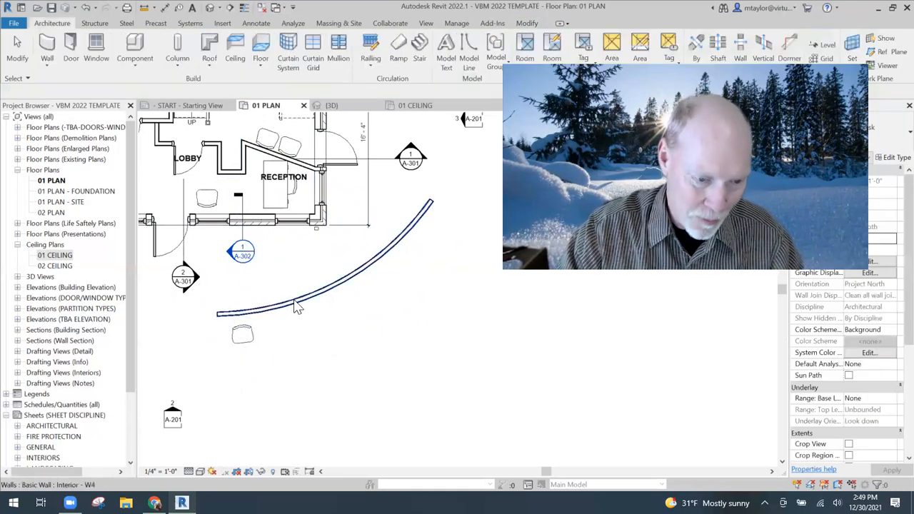
- Draw a second, tighter arc wall of the same type as the exterior arc wall, branching from its outer face and curling southwest
click(293, 301)
click(415, 61)
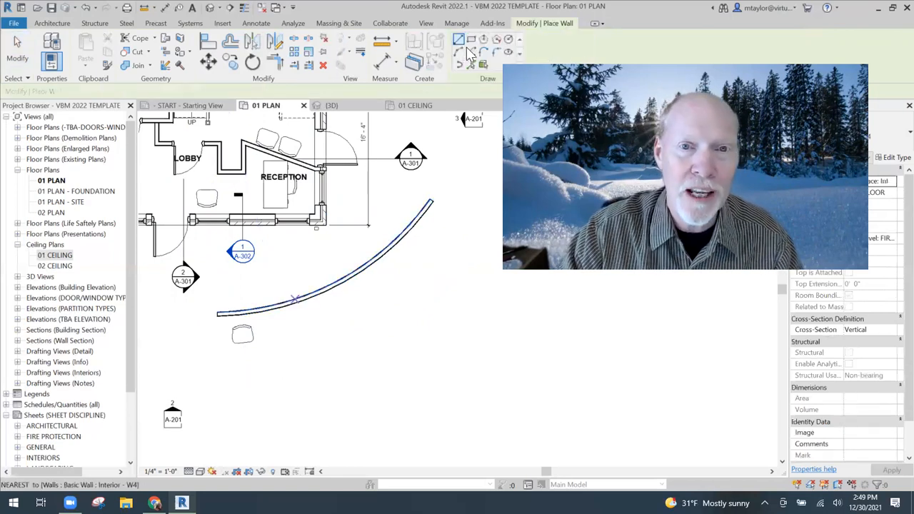
click(458, 65)
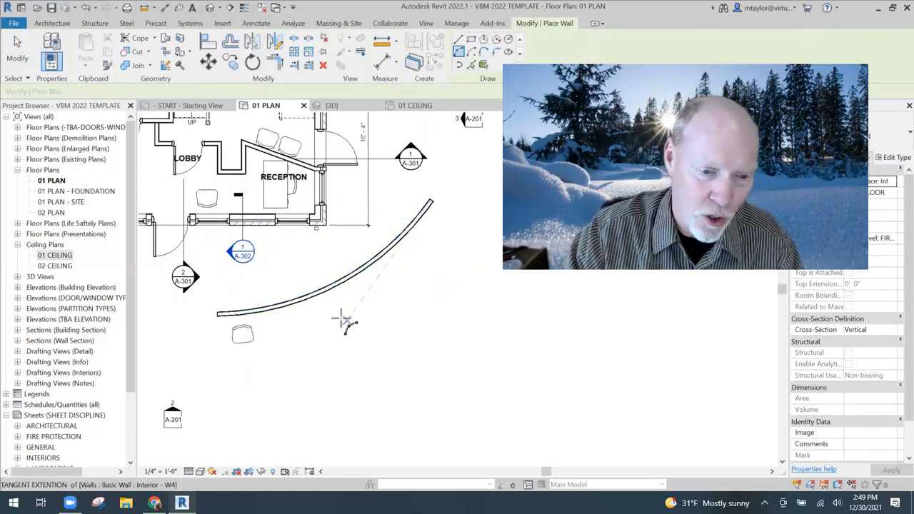
click(320, 362)
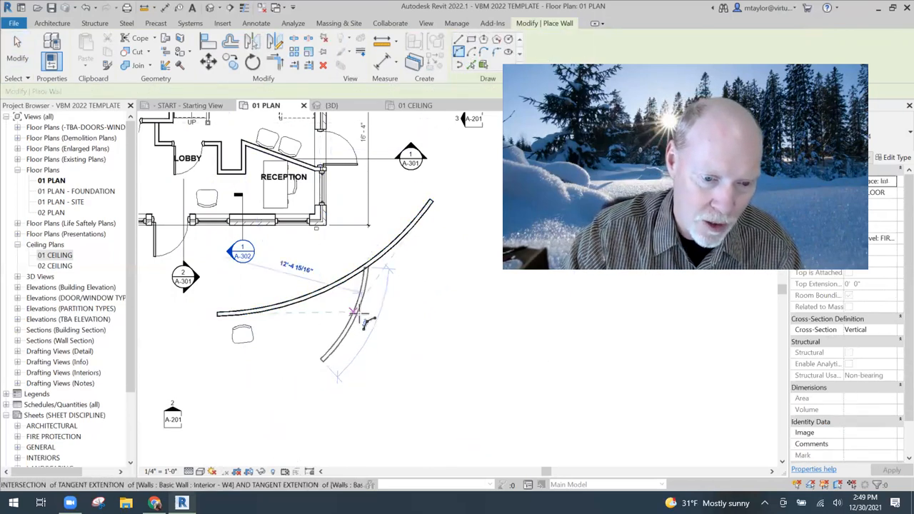
click(389, 312)
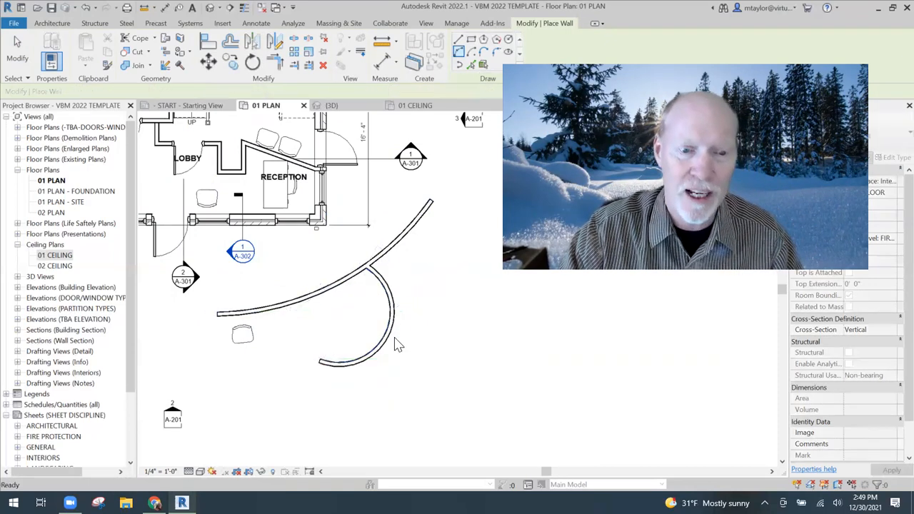
- Add four chairs similar to the one outside the long arc wall, each rotated to follow and back onto the tighter arc wall's inner face
scroll(388, 329, up, 2)
key(Escape)
key(Escape)
middle_drag(421, 262, 411, 198)
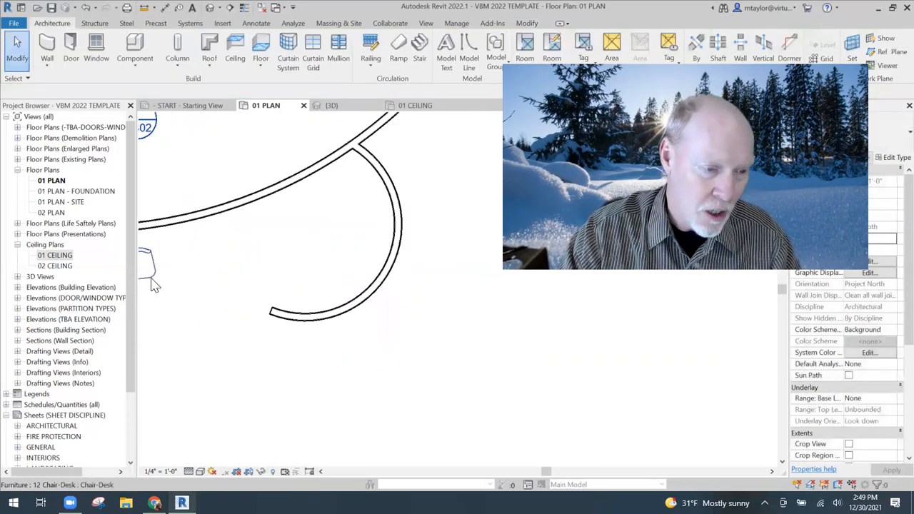
click(156, 276)
key(c)
key(s)
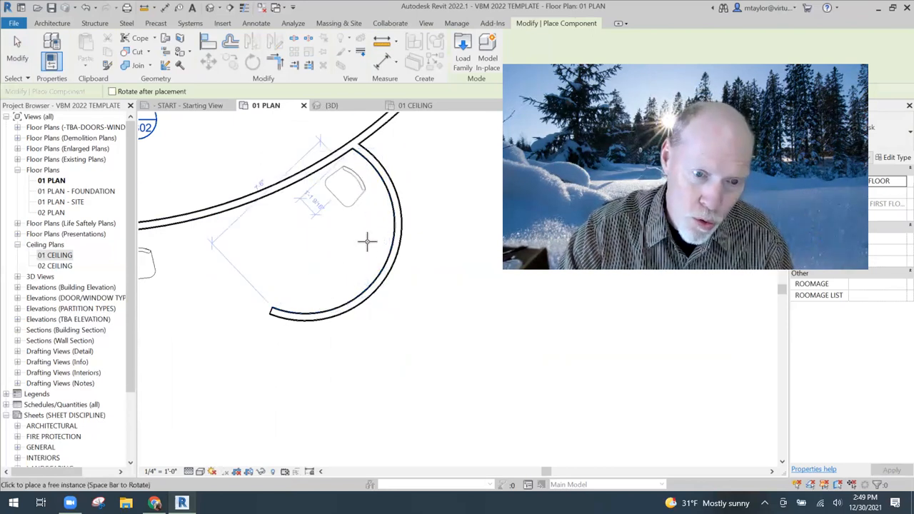
key(space)
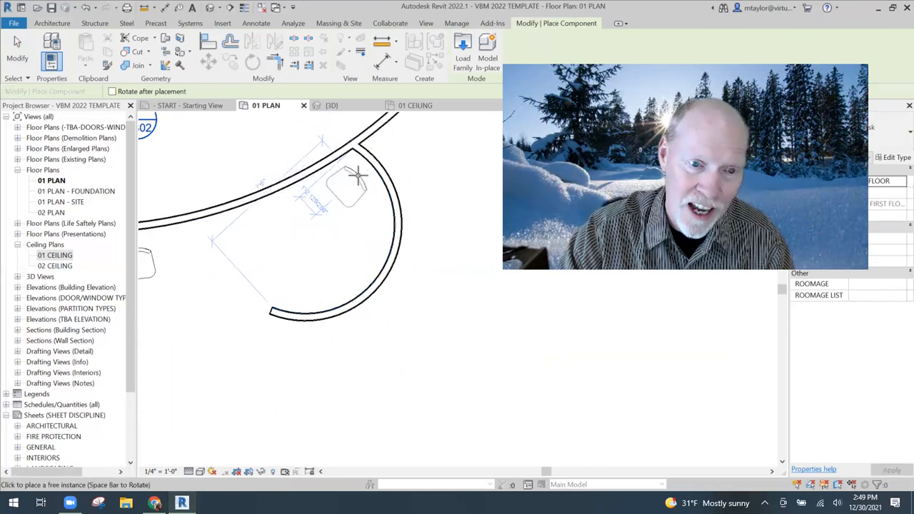
click(369, 200)
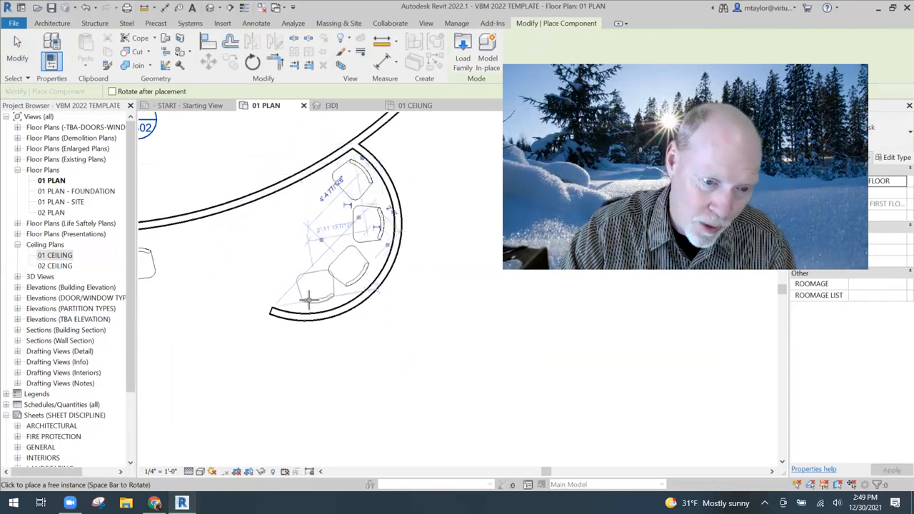
click(308, 299)
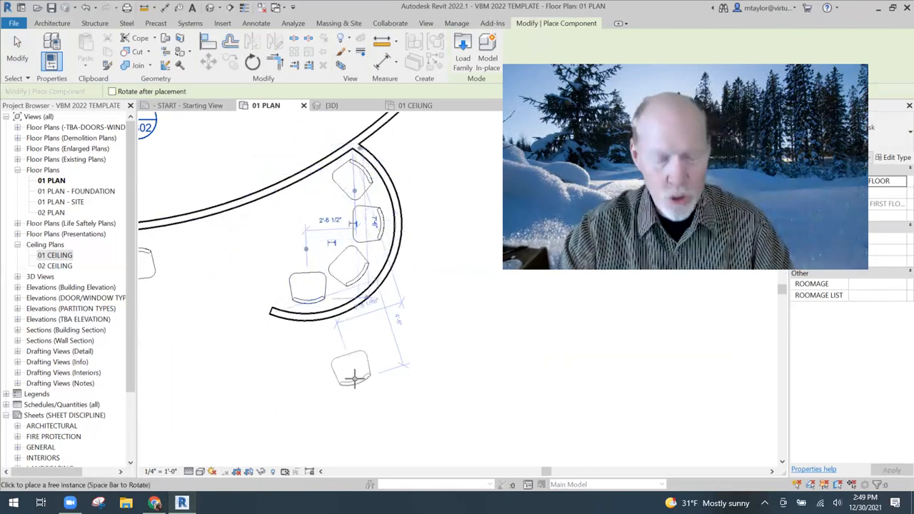
key(Escape)
key(Escape)
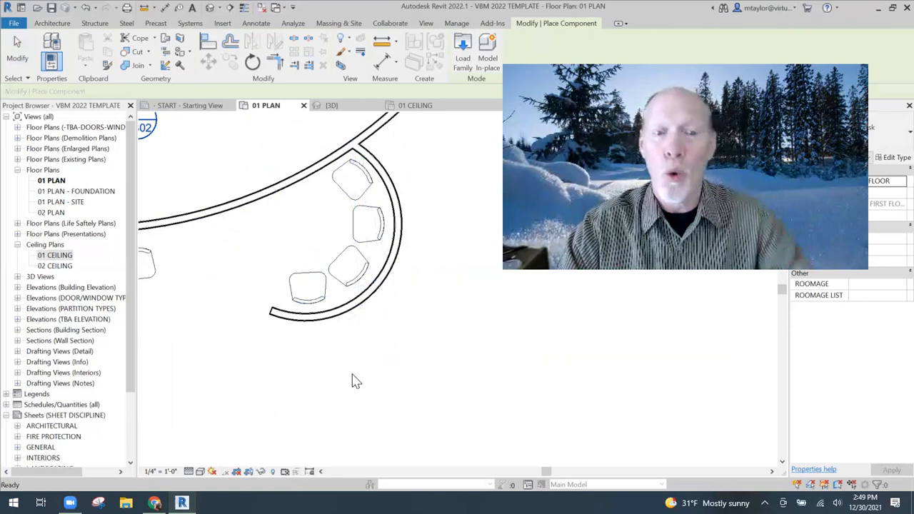
scroll(383, 365, down, 2)
scroll(383, 365, down, 1)
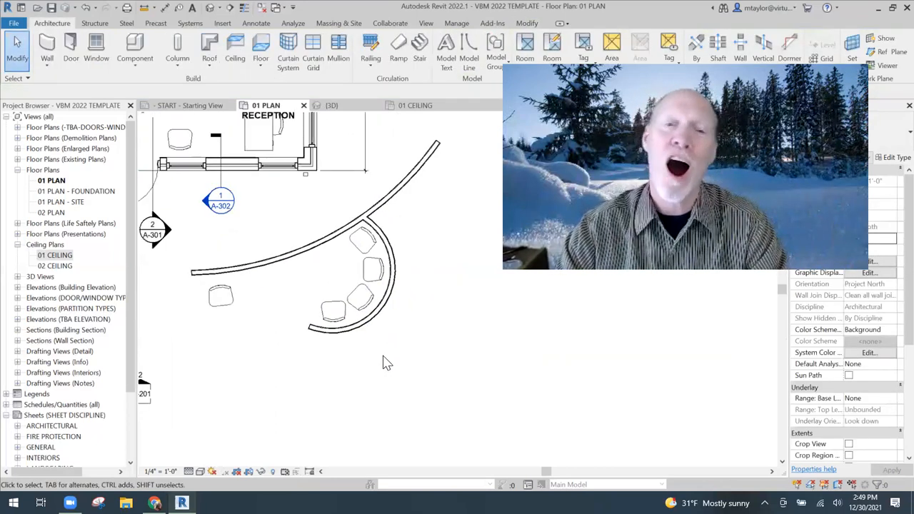
scroll(307, 363, down, 2)
middle_drag(307, 364, 340, 388)
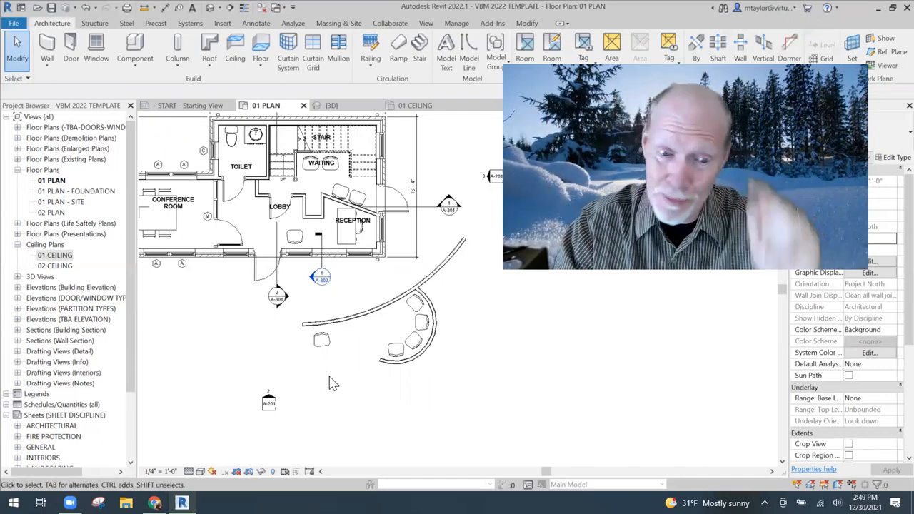
scroll(268, 350, down, 2)
scroll(292, 340, up, 3)
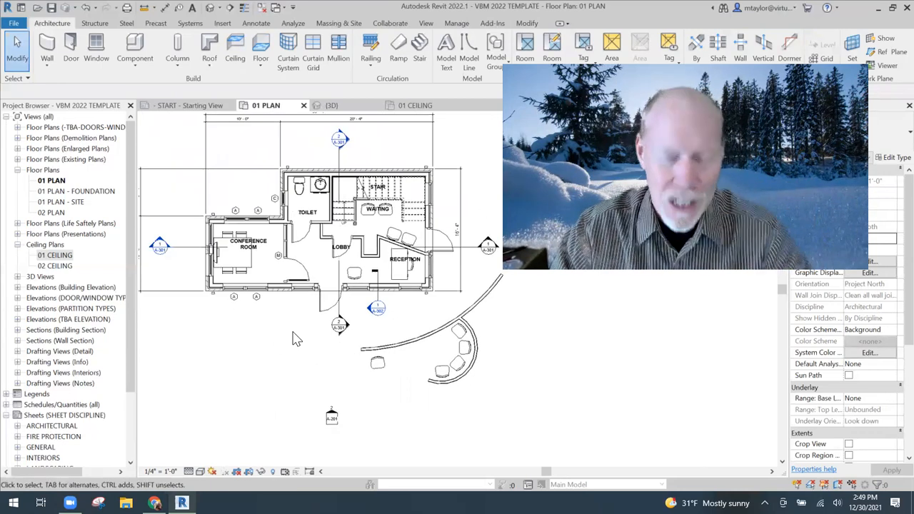